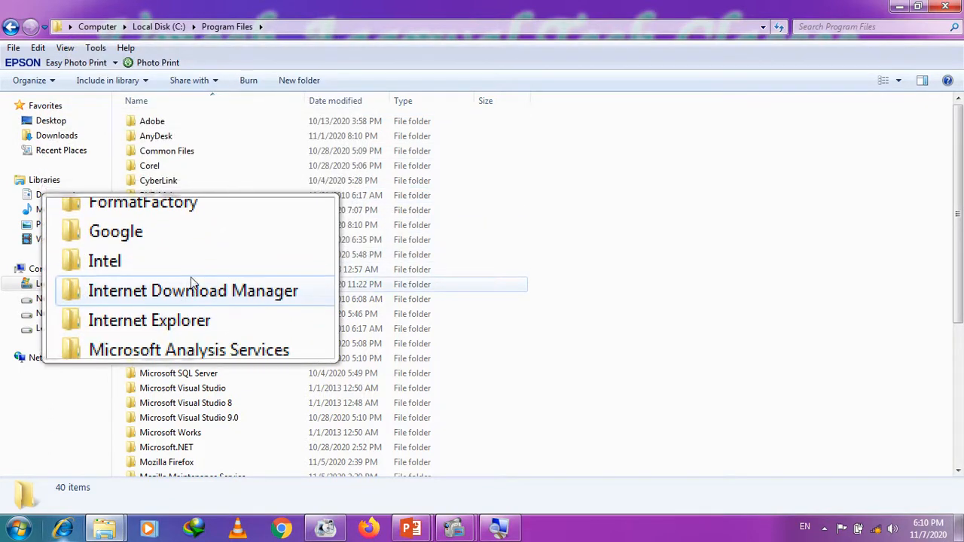
# Step: Jump to the Tally folder in C:\Program Files
pyautogui.press('t')
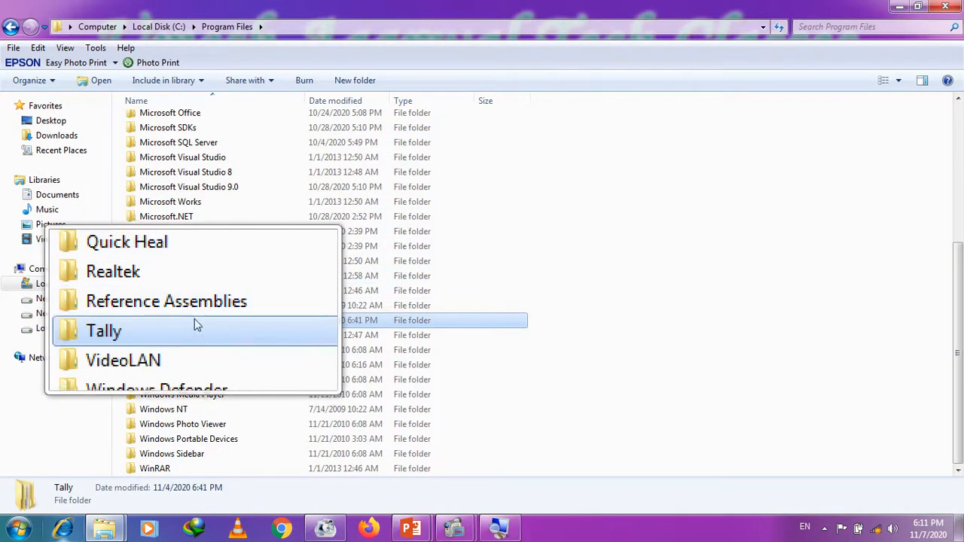
# Step: Open Tally > Tally.ERP9 and bring up the context menu for the tally application file
pyautogui.doubleClick(196, 329)
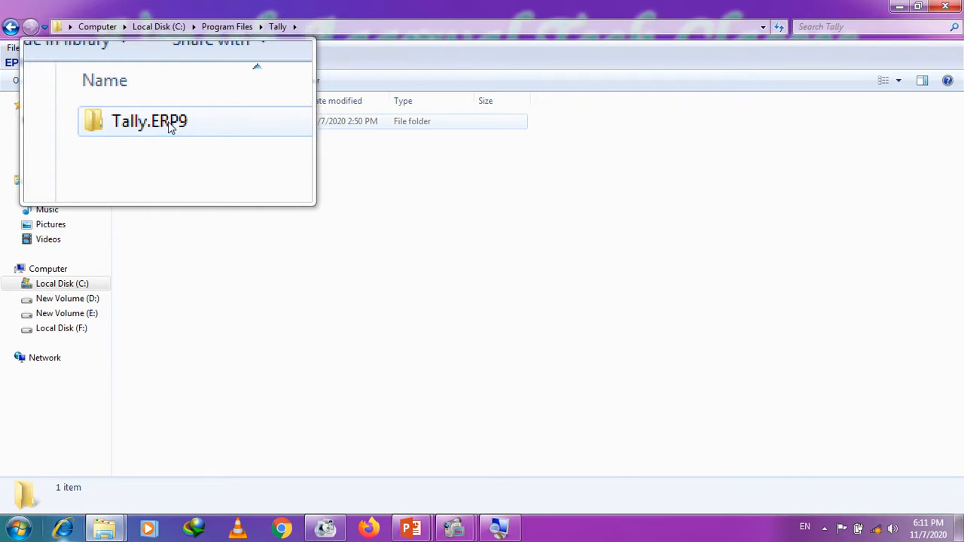
pyautogui.doubleClick(171, 127)
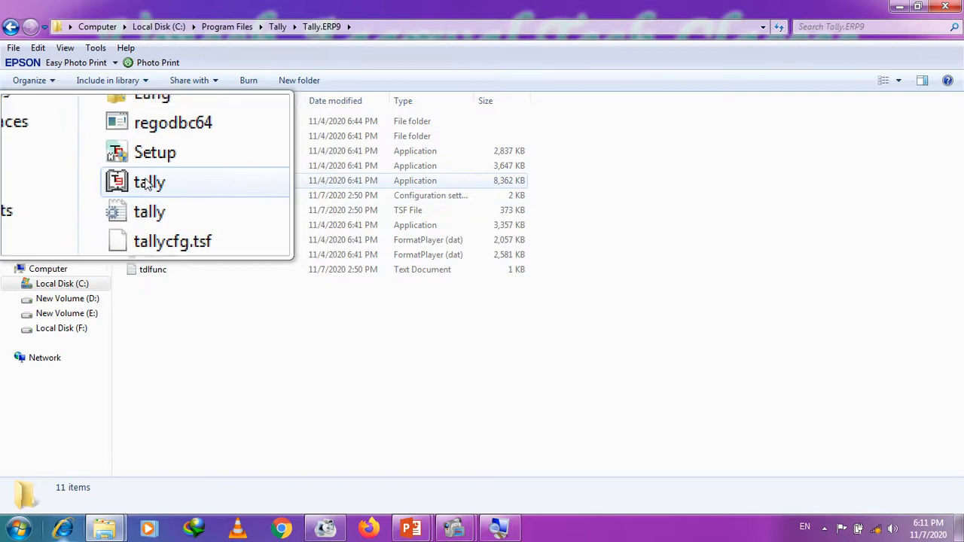
pyautogui.rightClick(145, 184)
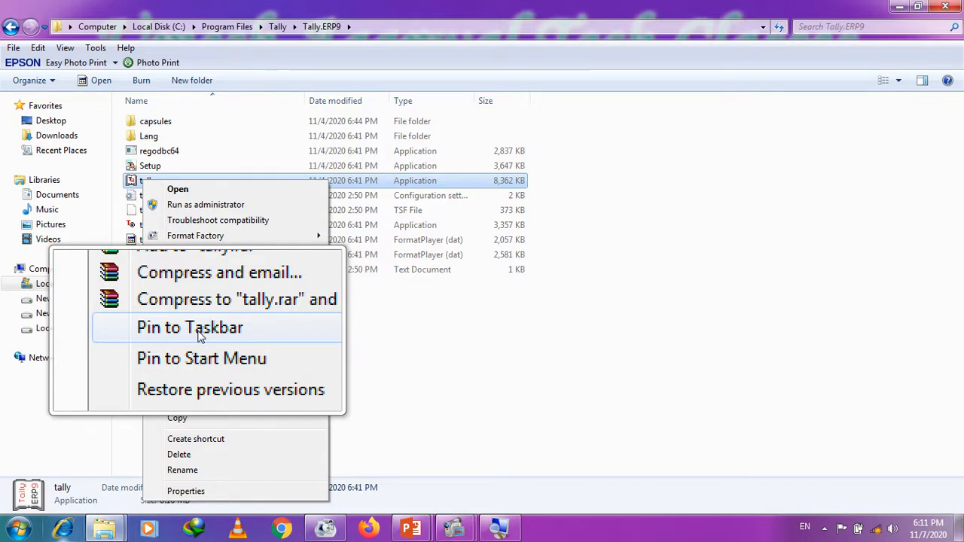
# Step: Pin the tally application to the taskbar and check the new taskbar icon's jump list
pyautogui.click(201, 336)
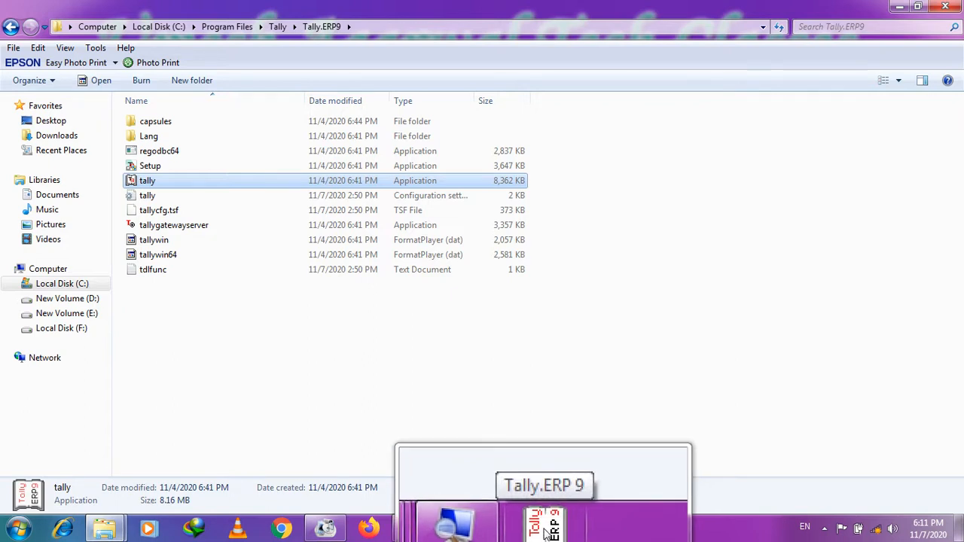
pyautogui.rightClick(546, 530)
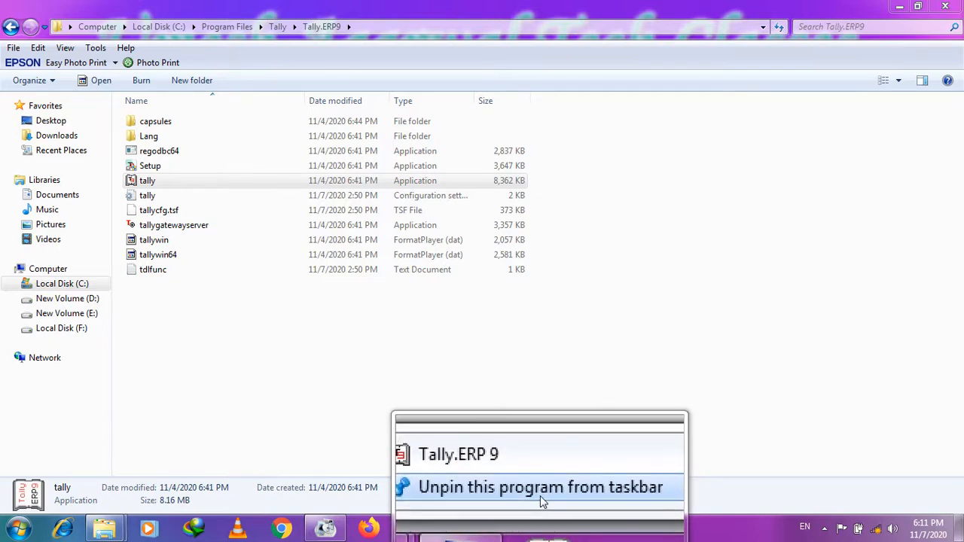
pyautogui.click(541, 499)
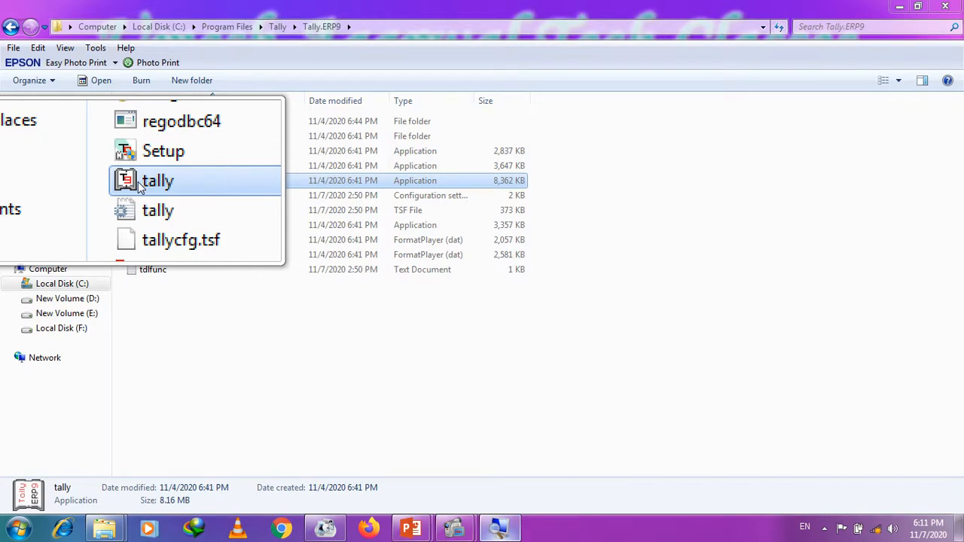
# Step: Send the tally application to the desktop as a shortcut
pyautogui.rightClick(138, 184)
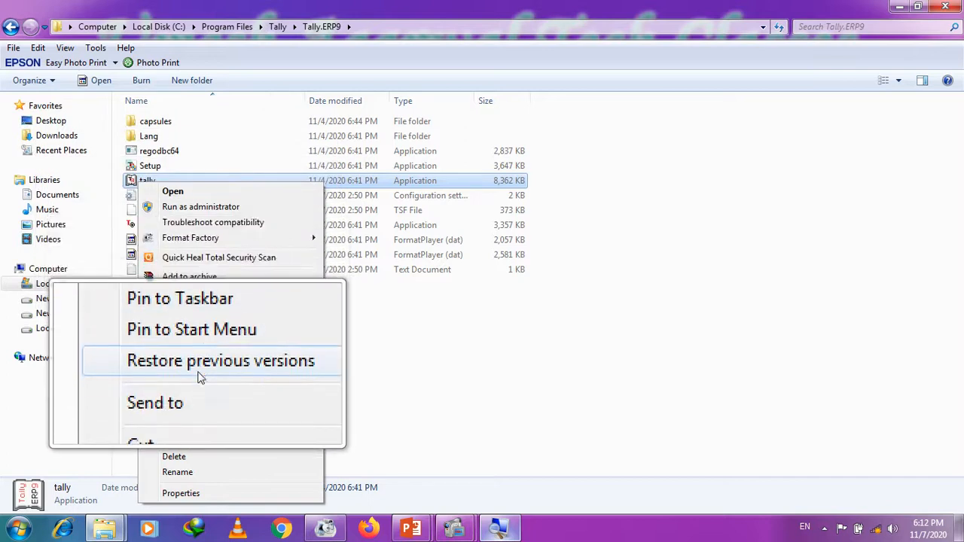
pyautogui.moveTo(201, 390)
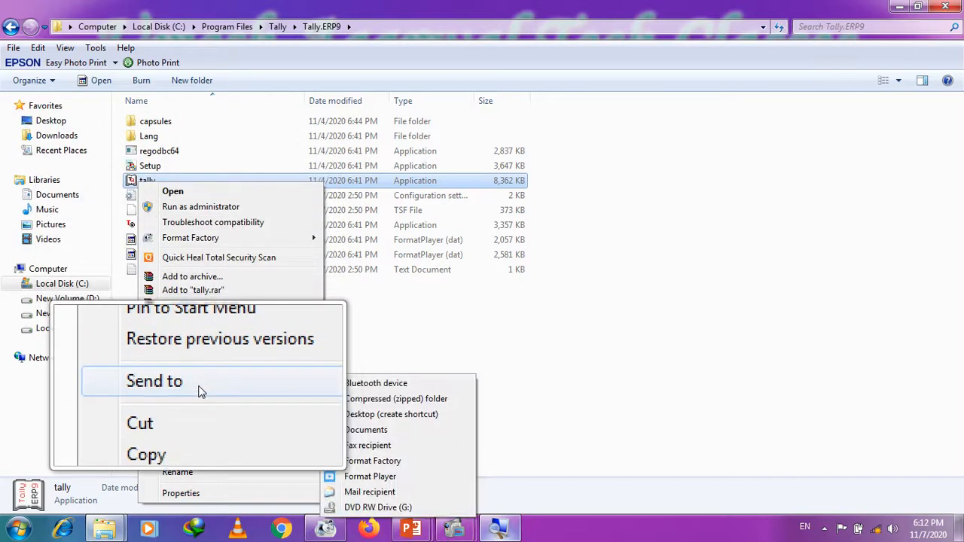
pyautogui.click(377, 422)
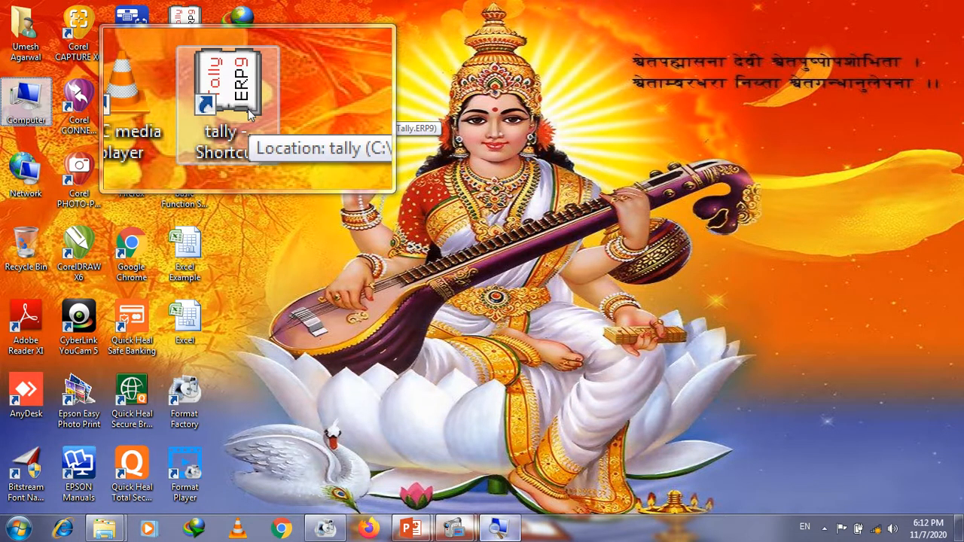
# Step: Rename the 'tally - Shortcut' desktop icon to 'Tally Erp 9'
pyautogui.rightClick(248, 110)
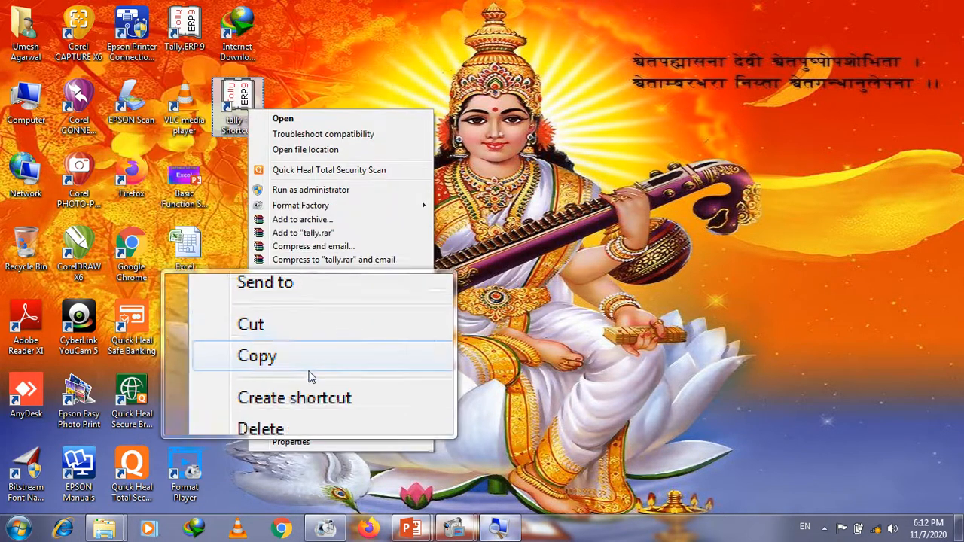
pyautogui.click(301, 428)
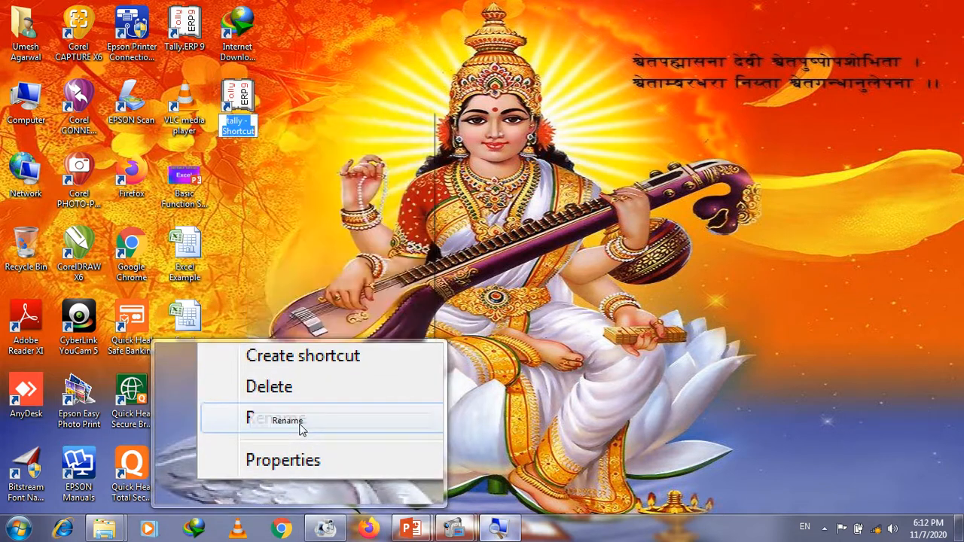
pyautogui.write('Ta')
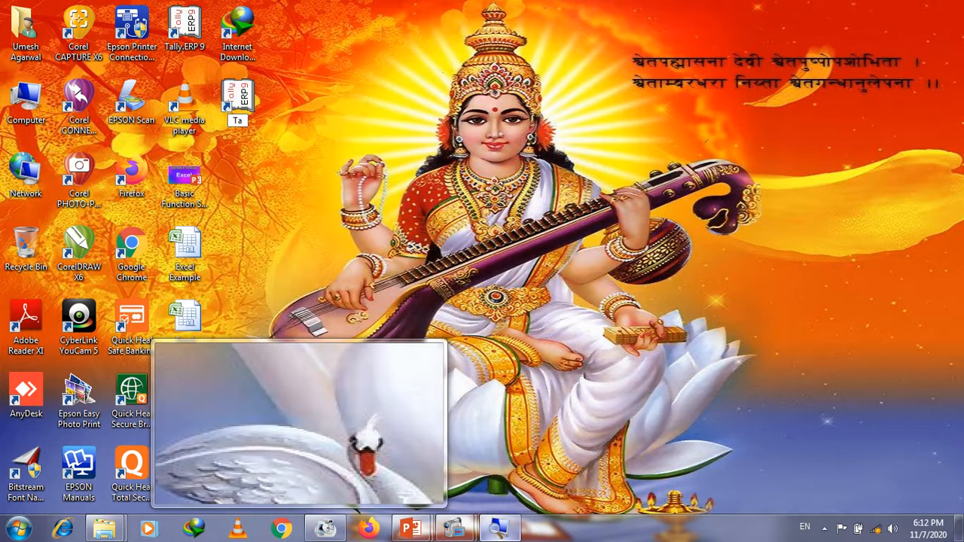
pyautogui.write('lly Erp 9')
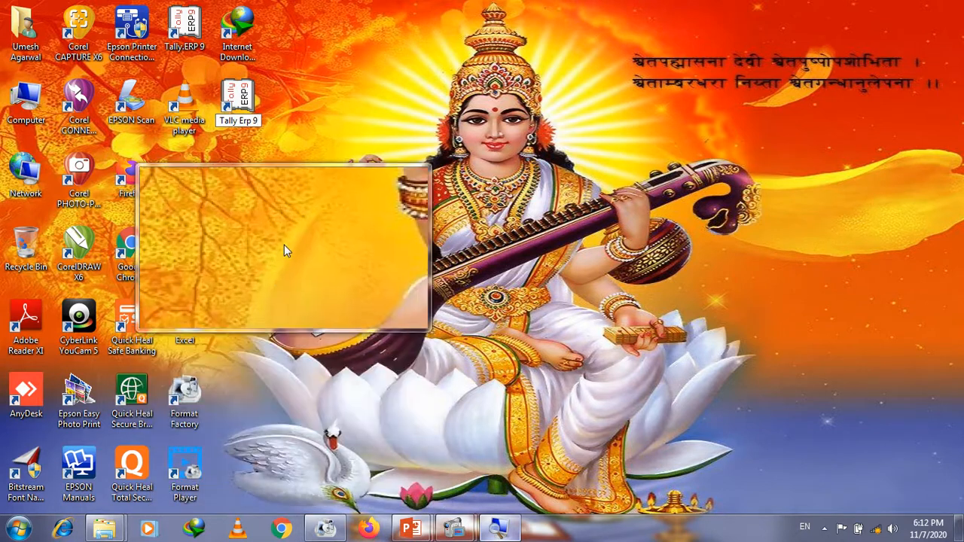
pyautogui.press('Return')
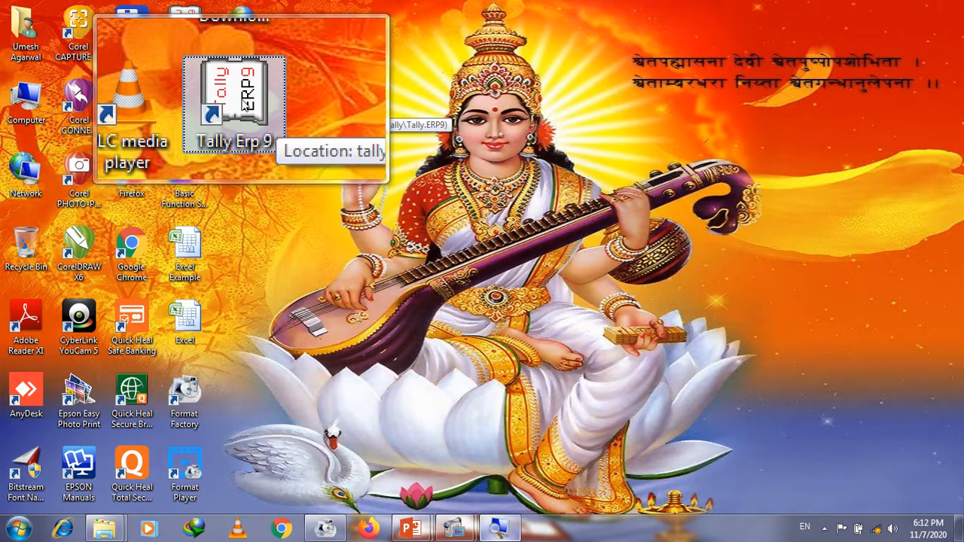
# Step: Launch Tally.ERP 9 from the 'Tally Erp 9' desktop shortcut
pyautogui.doubleClick(246, 101)
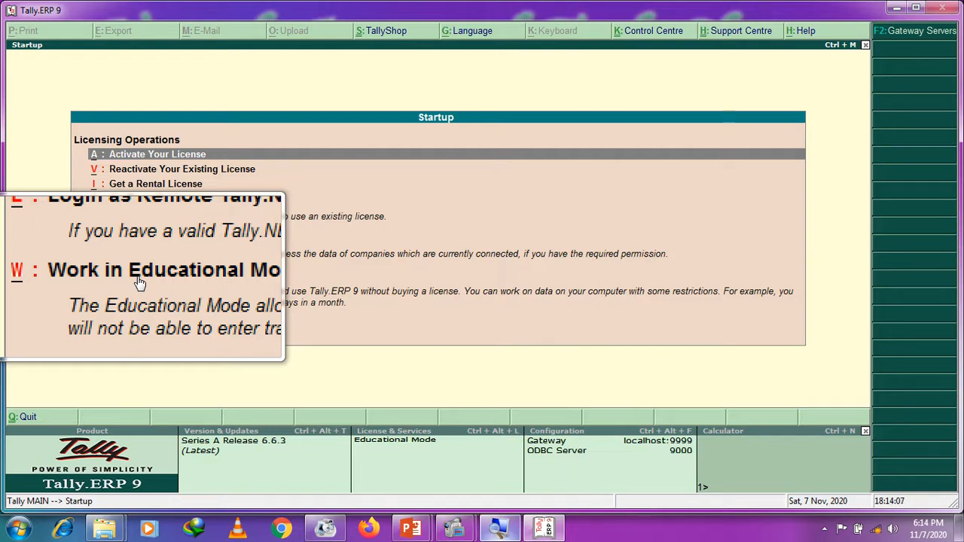
# Step: Choose W: Work in Educational Mode on the Startup screen
pyautogui.click(139, 282)
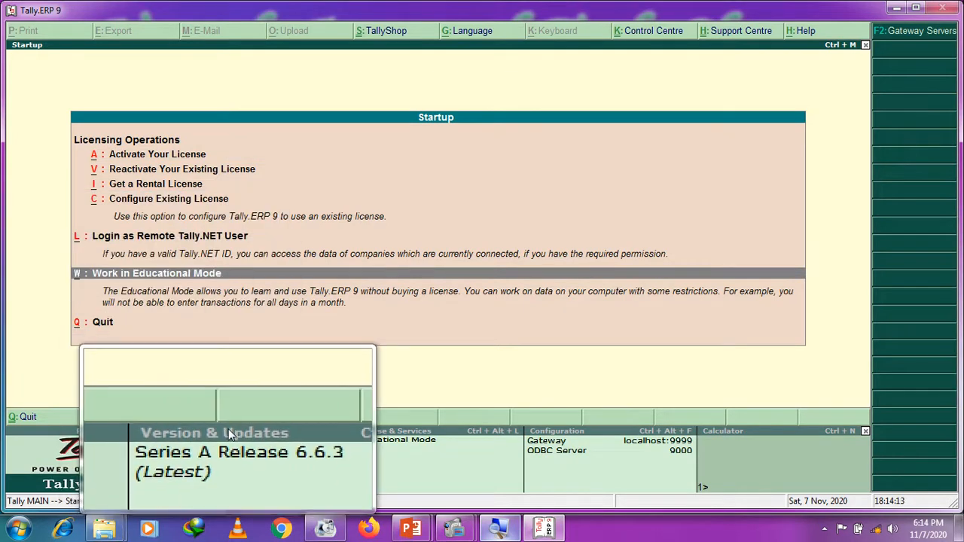
pyautogui.click(129, 280)
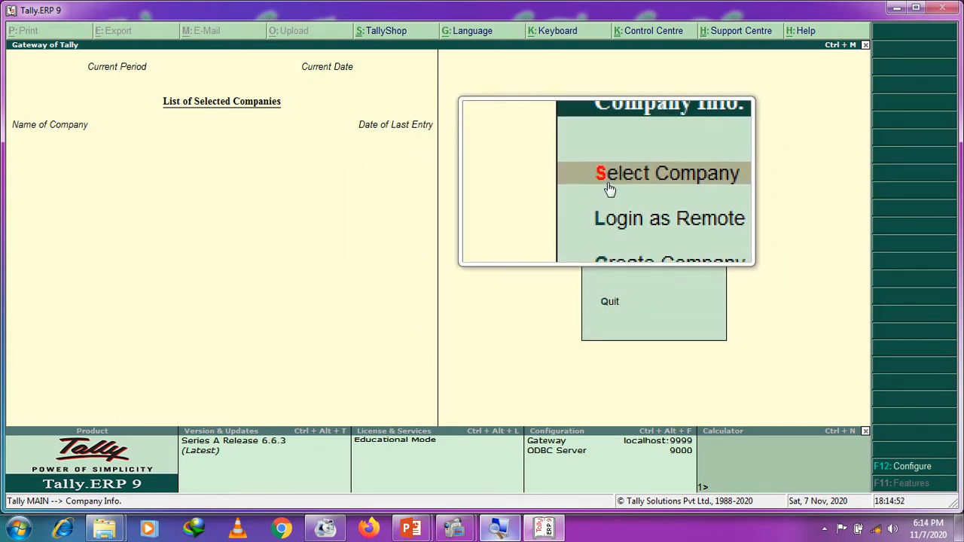
# Step: Highlight Create Company in the Company Info. menu
pyautogui.press('Down')
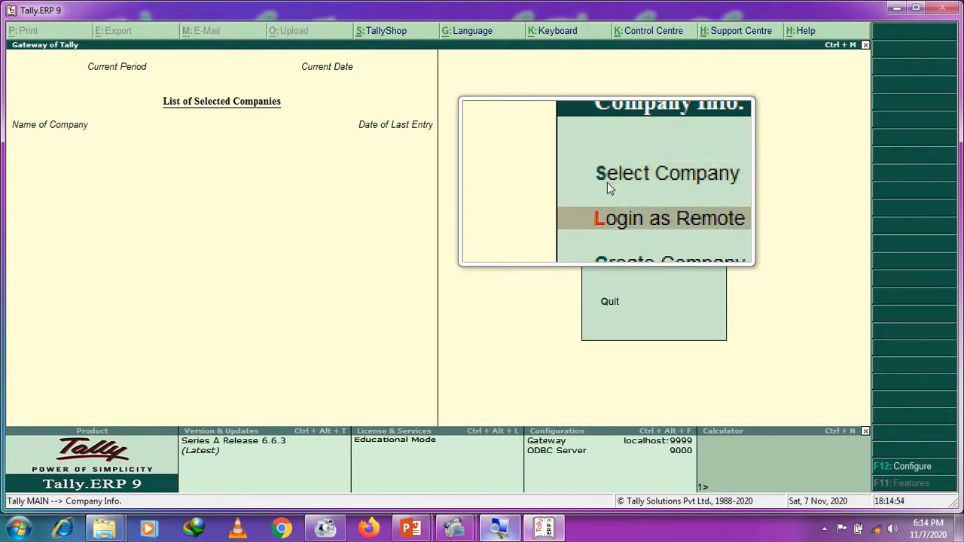
pyautogui.press('Down')
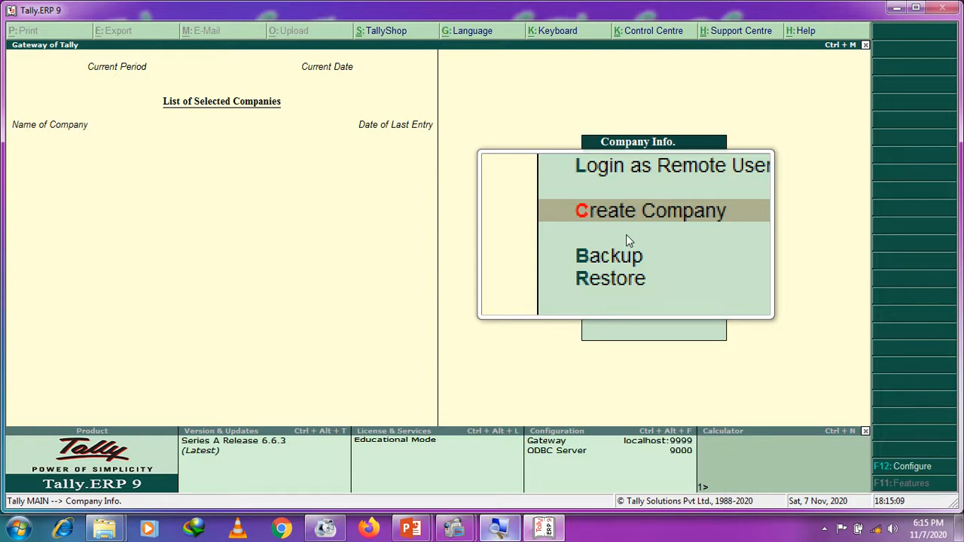
# Step: Open Company Creation and type D:\Tally9\data into the Directory field
pyautogui.press('Return')
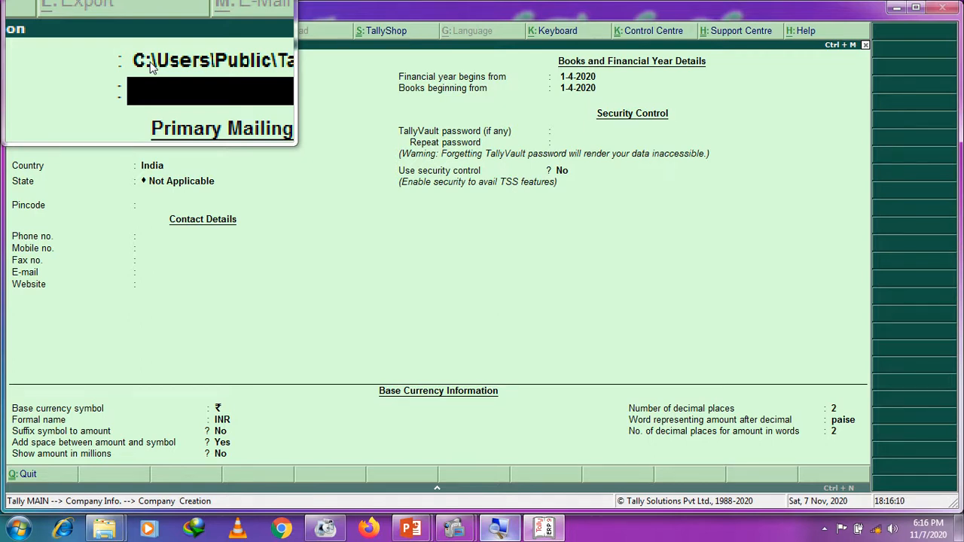
pyautogui.press('Up')
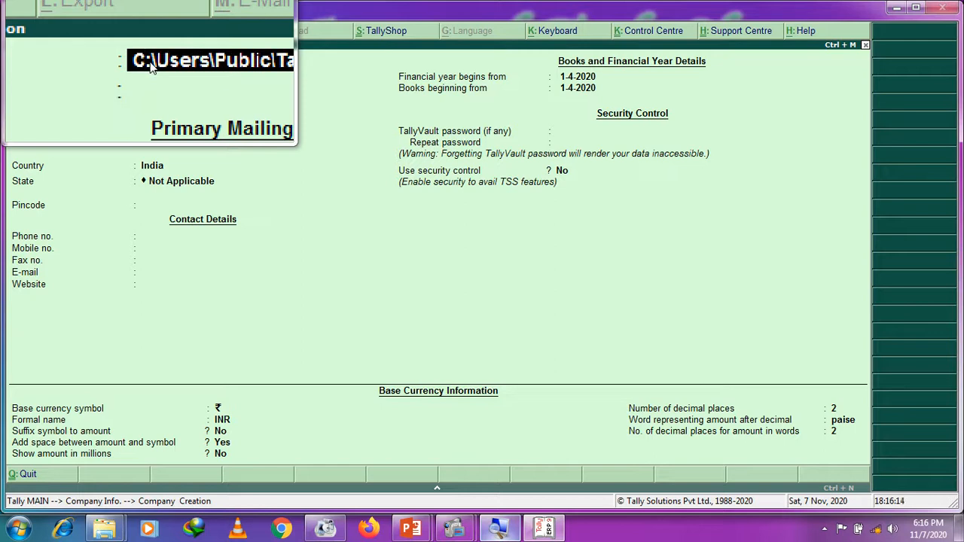
pyautogui.write('D:')
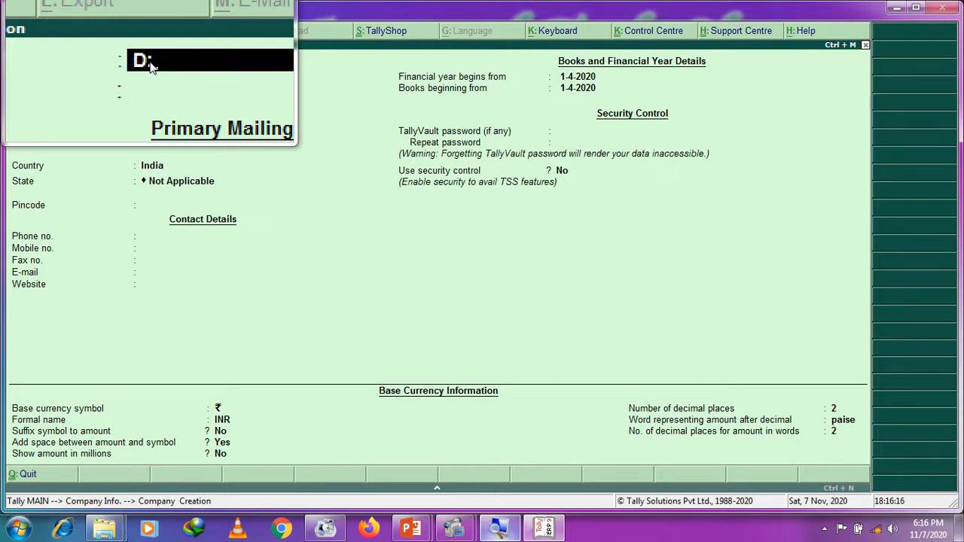
pyautogui.write('\\Tally')
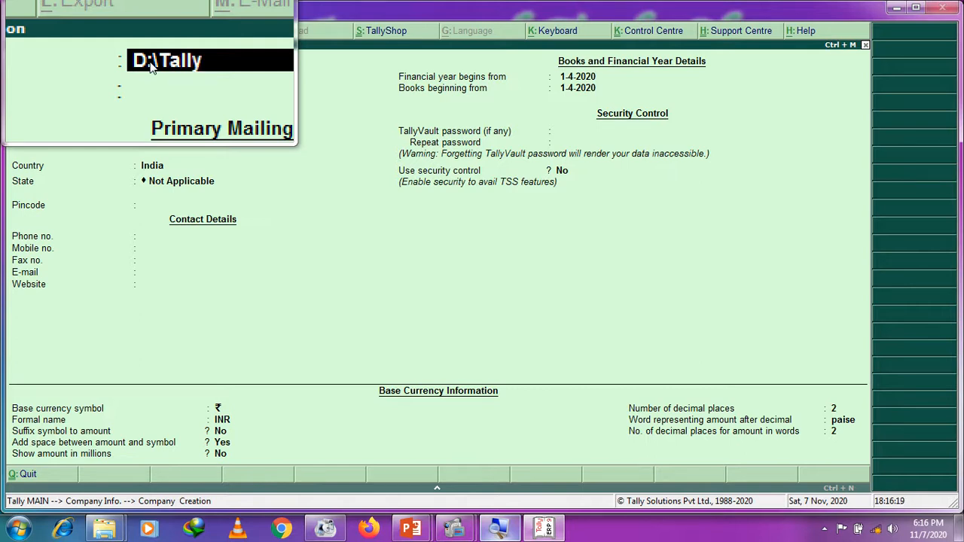
pyautogui.write('9\\data')
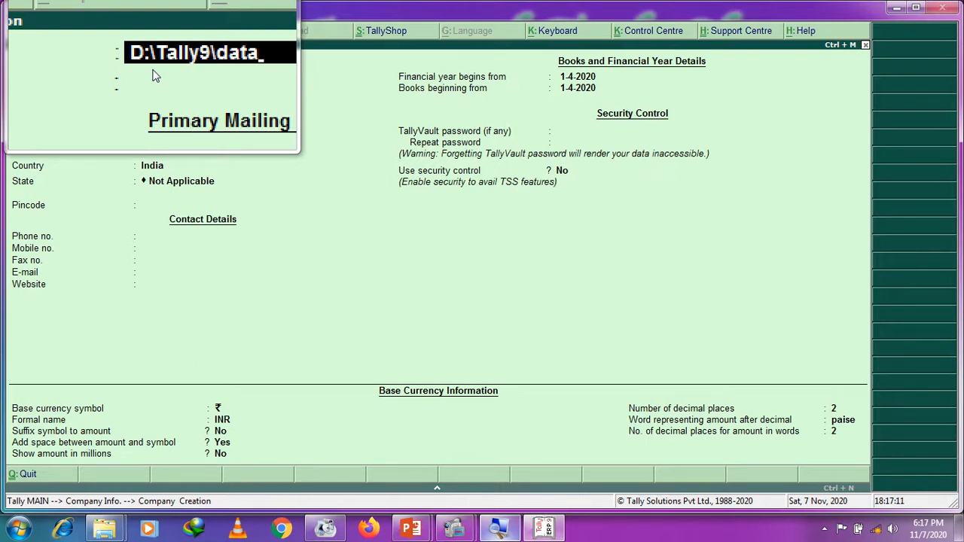
# Step: Accept D:\Tally9\data as the directory and advance to the Name field
pyautogui.press('Return')
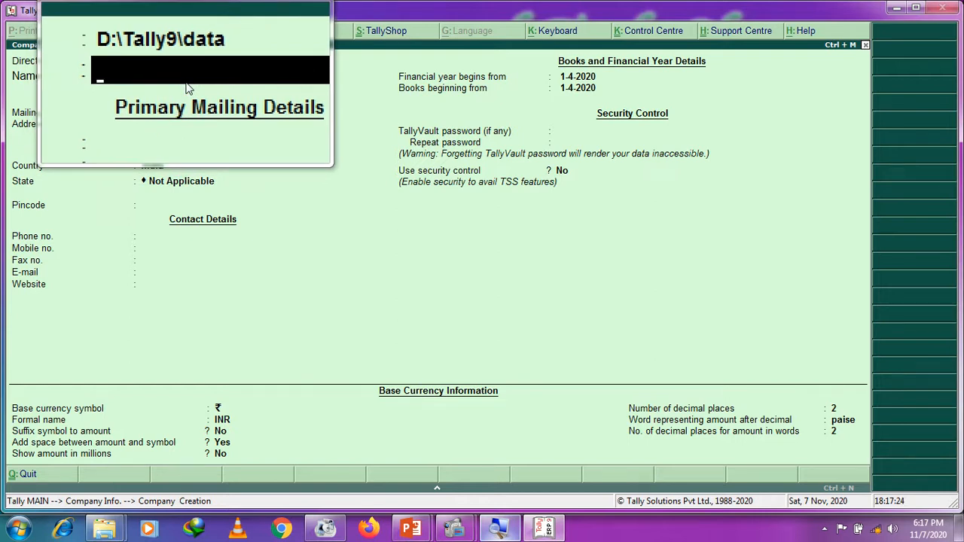
# Step: Enter the company name ending 'Tech Classes (2020-2021)', fixing the 'Classess' typo
pyautogui.write('Umesh')
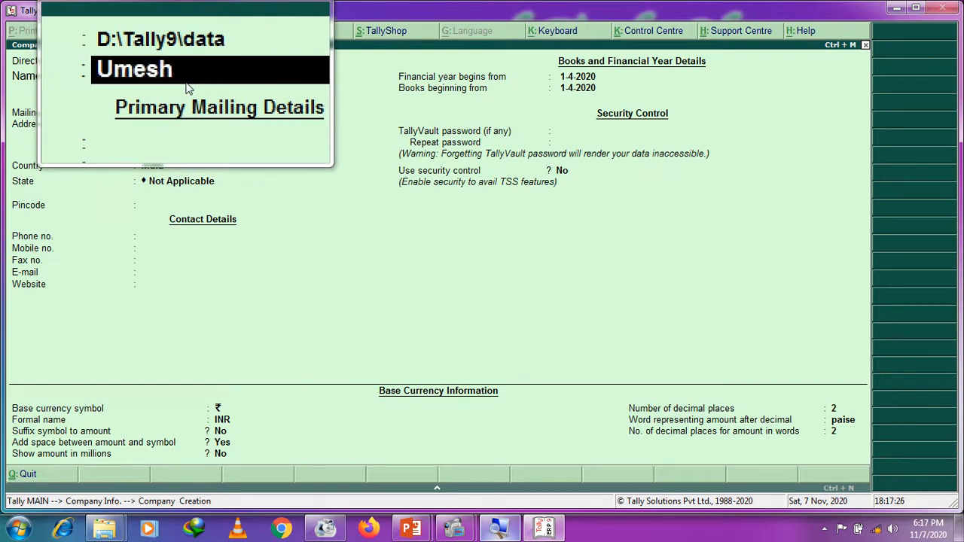
pyautogui.write(' Agarwal Tech')
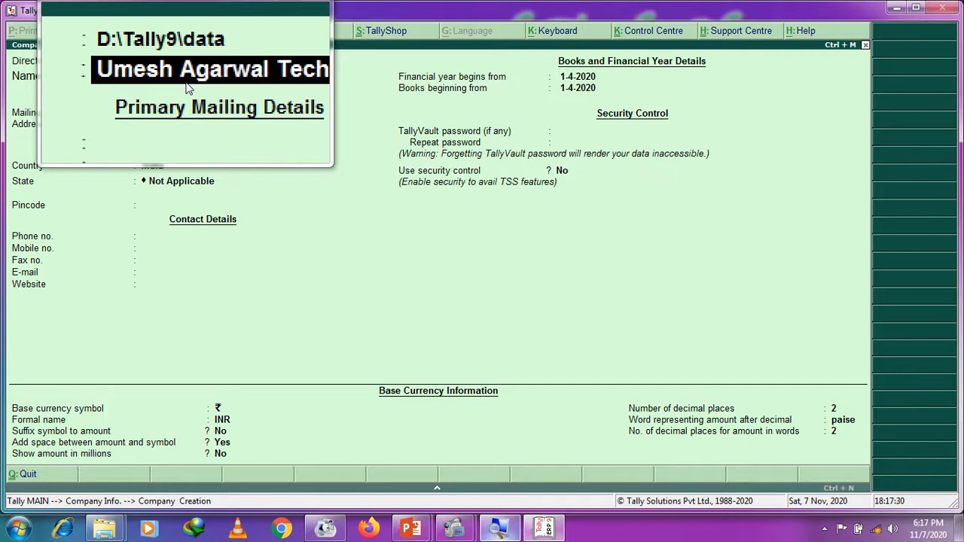
pyautogui.write(' Clas')
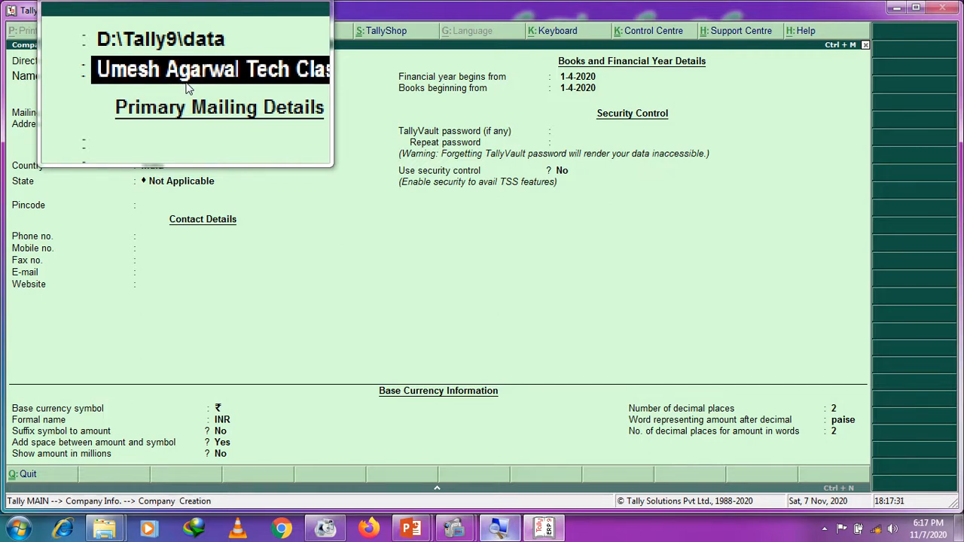
pyautogui.write('sess')
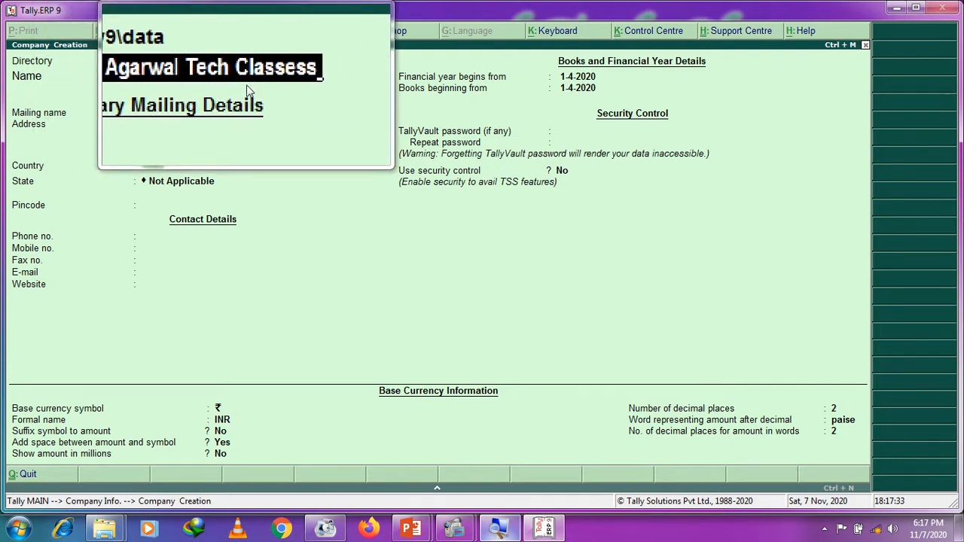
pyautogui.press('BackSpace')
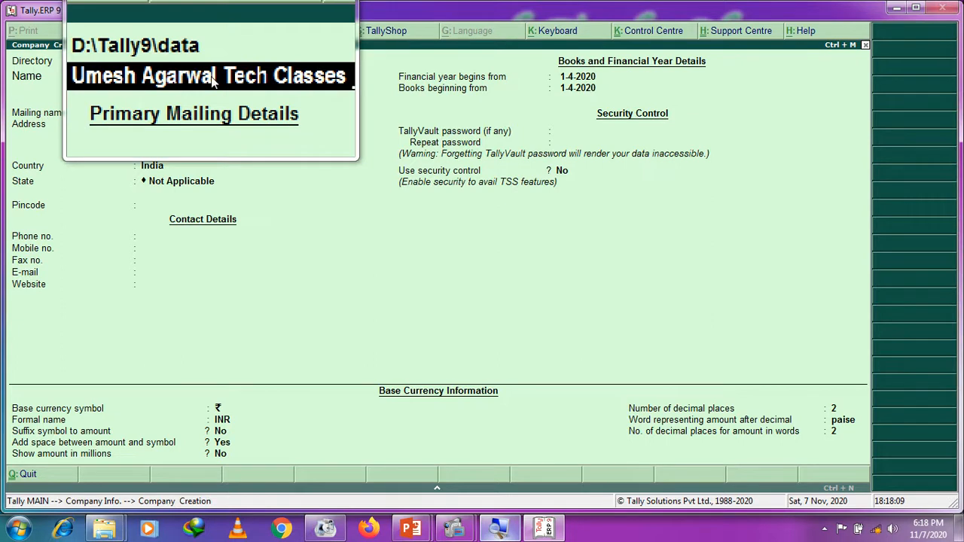
pyautogui.write('(')
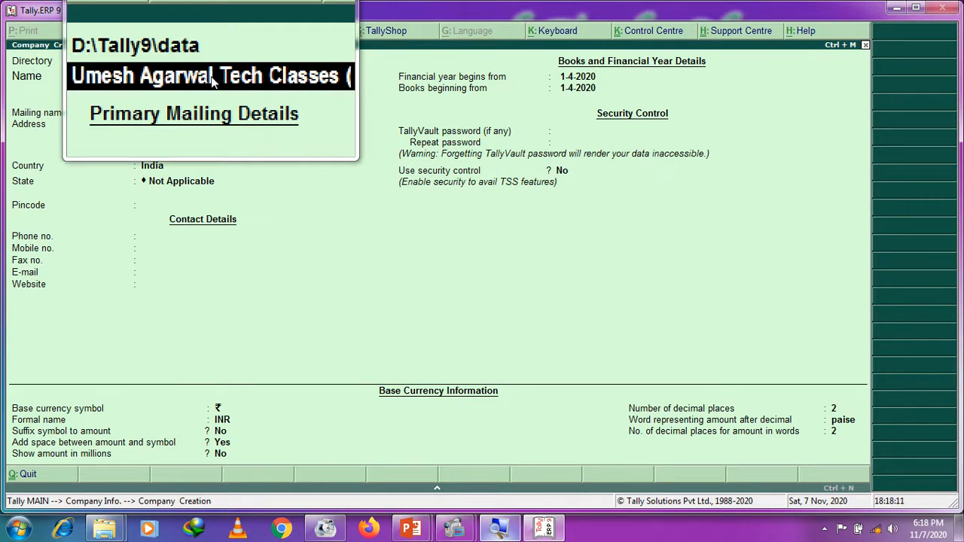
pyautogui.write('20')
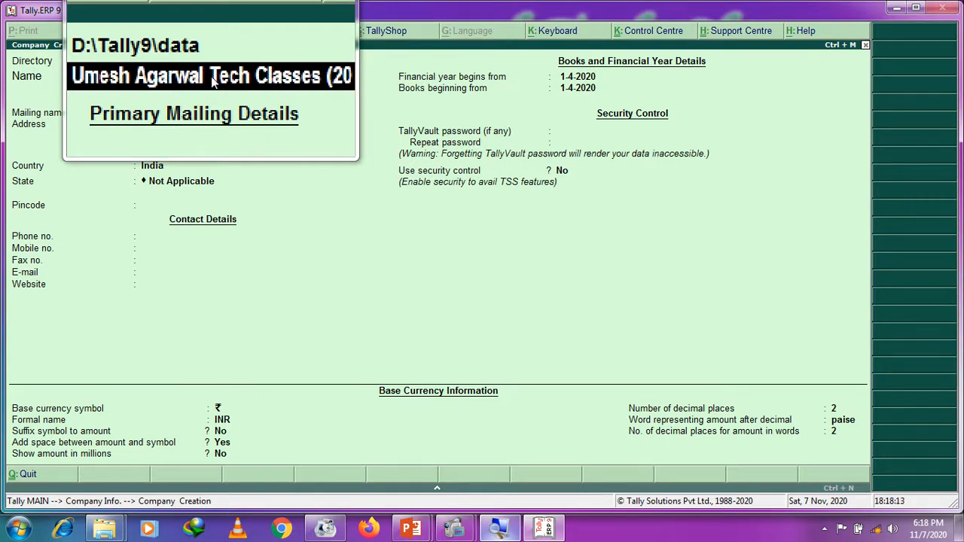
pyautogui.write('20-2021')
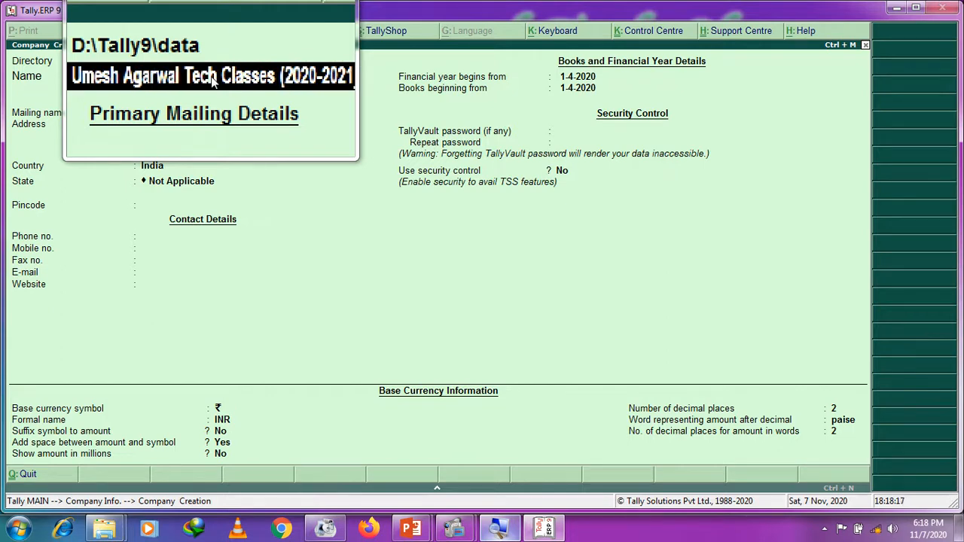
pyautogui.write(')')
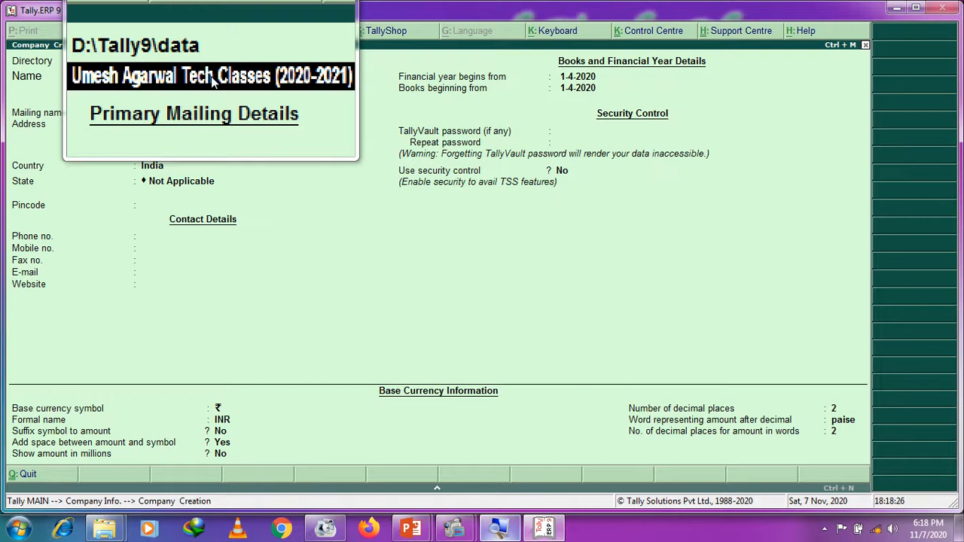
pyautogui.press('Return')
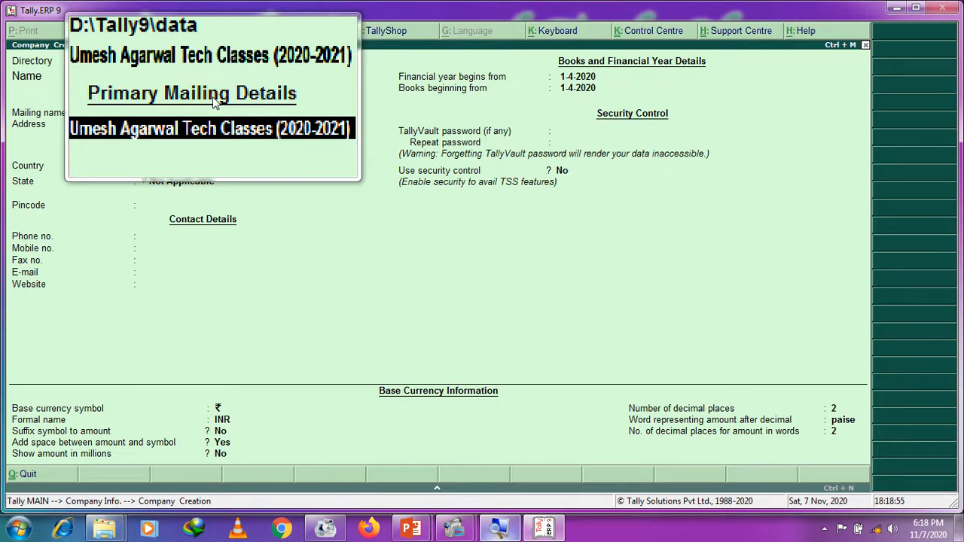
# Step: Remove the '(2020-2021)' suffix from the mailing name and confirm it
pyautogui.press('BackSpace')
pyautogui.press('BackSpace')
pyautogui.press('BackSpace')
pyautogui.press('BackSpace')
pyautogui.press('BackSpace')
pyautogui.press('BackSpace')
pyautogui.press('BackSpace')
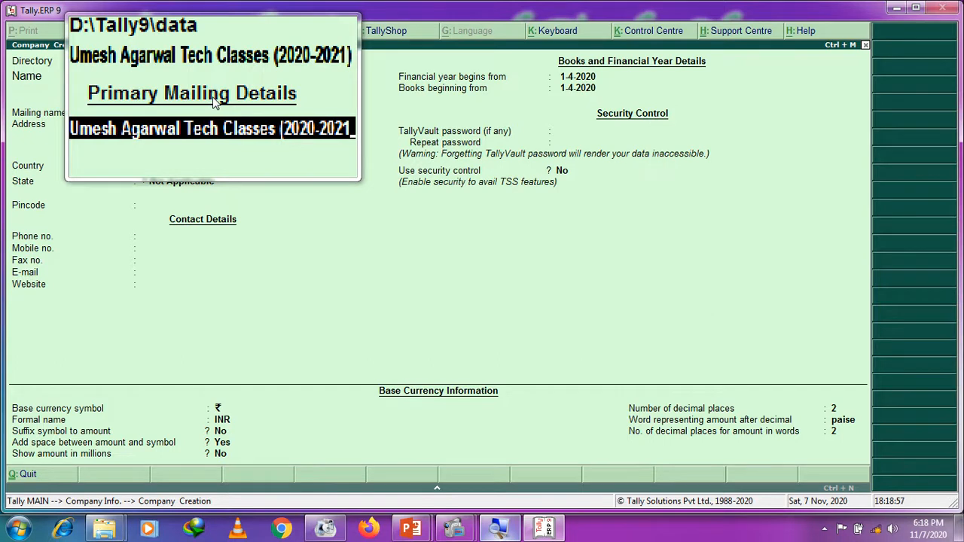
pyautogui.press('BackSpace')
pyautogui.press('BackSpace')
pyautogui.press('BackSpace')
pyautogui.press('BackSpace')
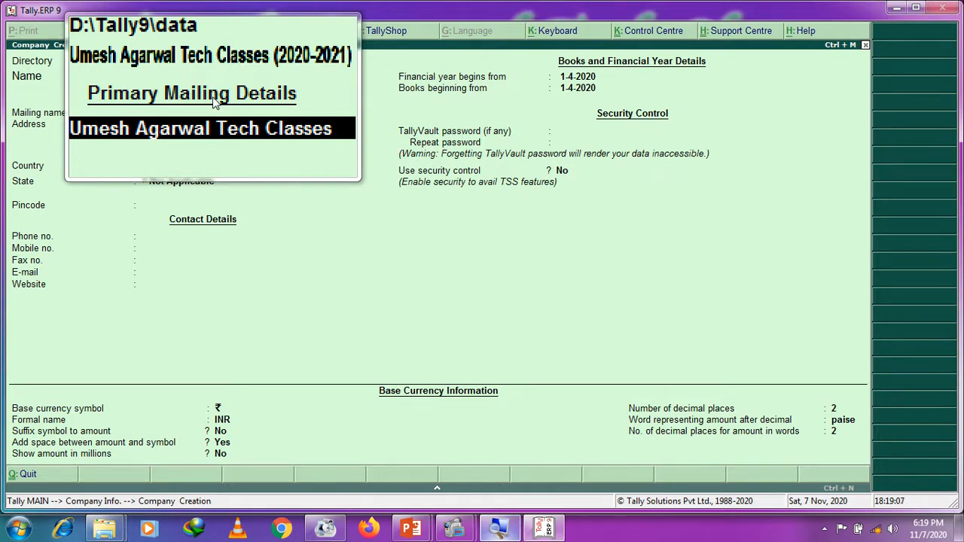
pyautogui.press('Return')
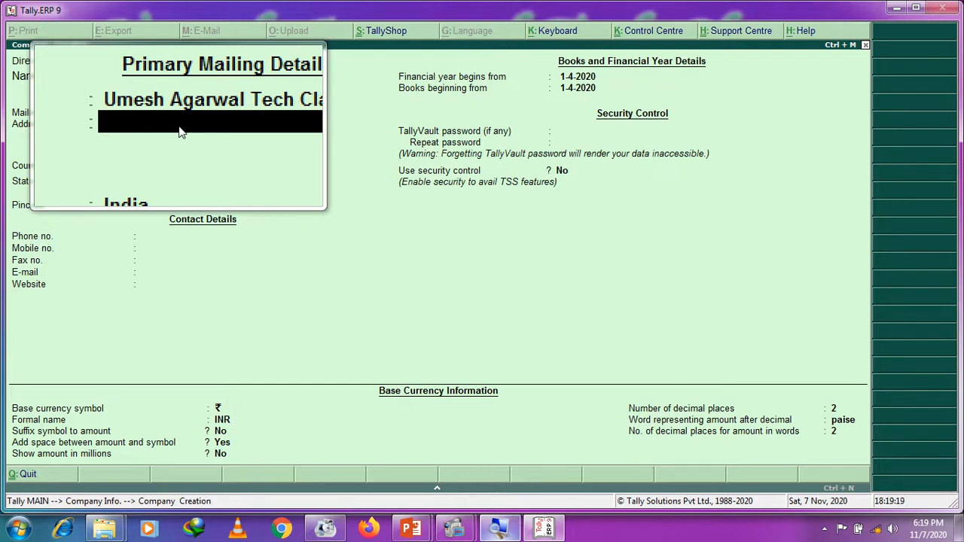
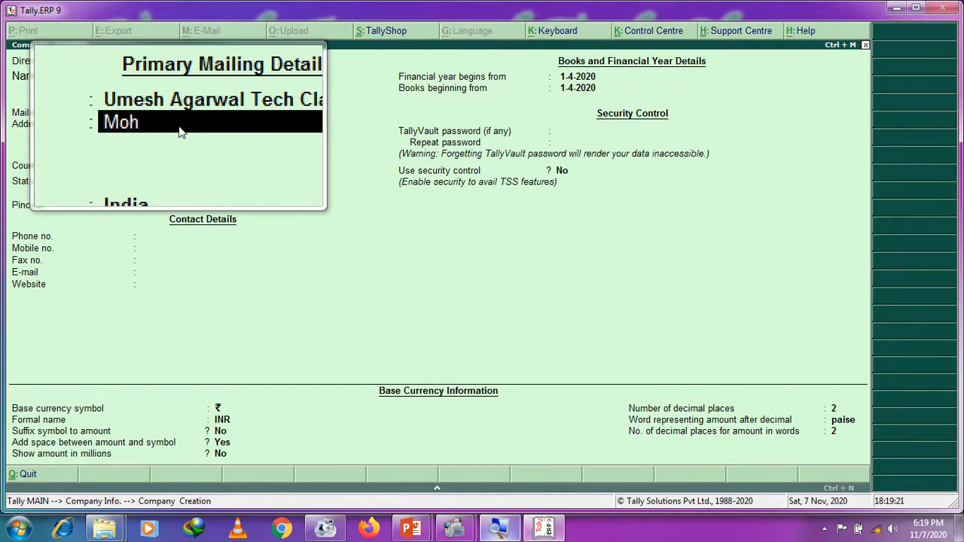
# Step: Enter the company's three-line postal address: locality, street and town lines
pyautogui.press('Return')
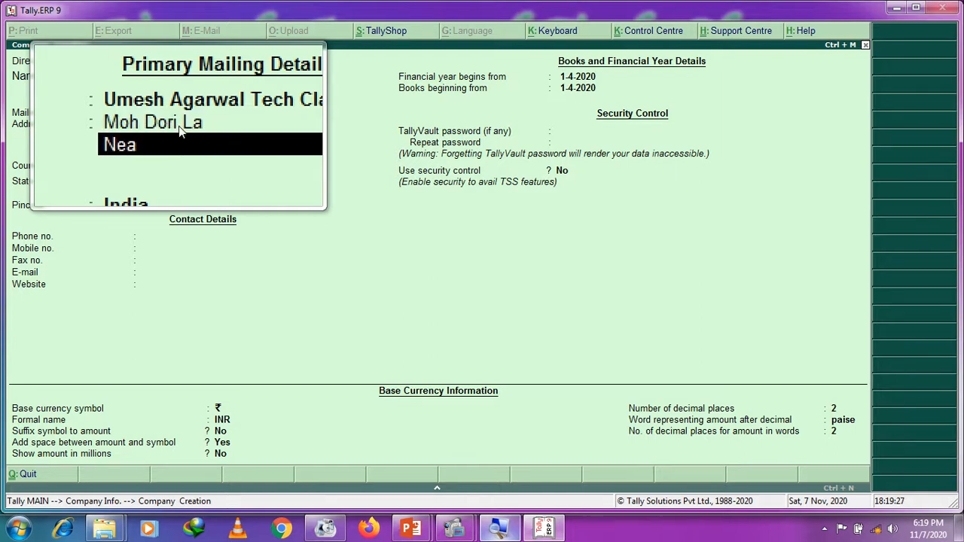
pyautogui.press('Return')
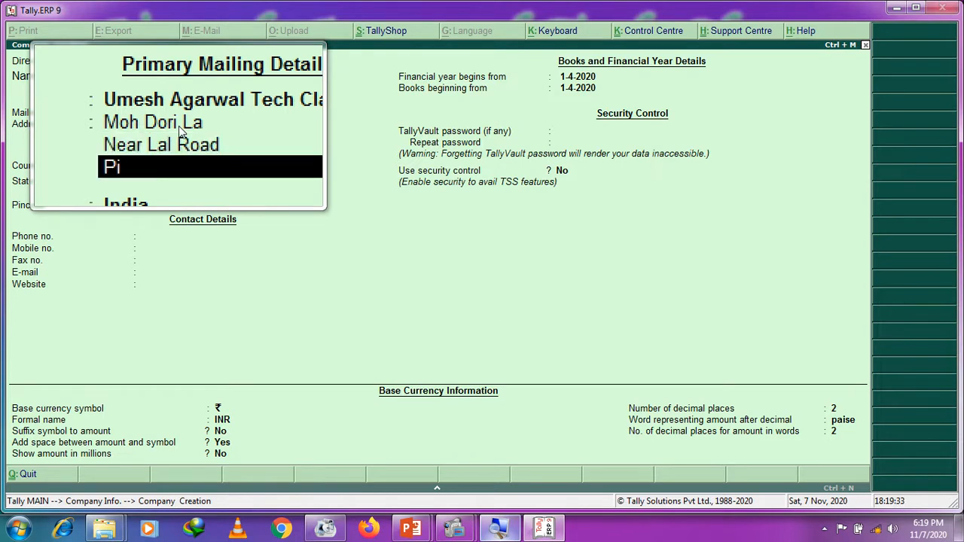
pyautogui.press('Return')
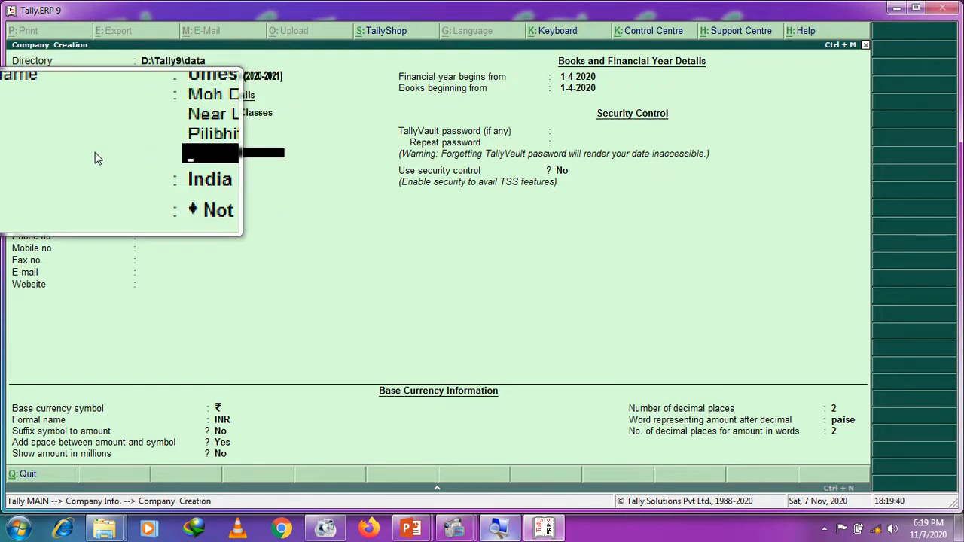
# Step: Keep India as the country and choose Uttar Pradesh from the list of states
pyautogui.press('Return')
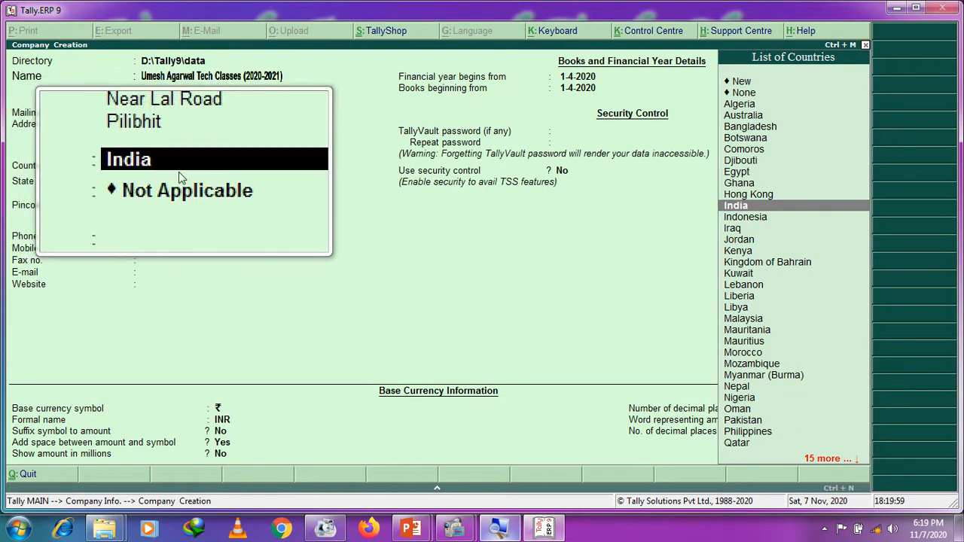
pyautogui.press('Return')
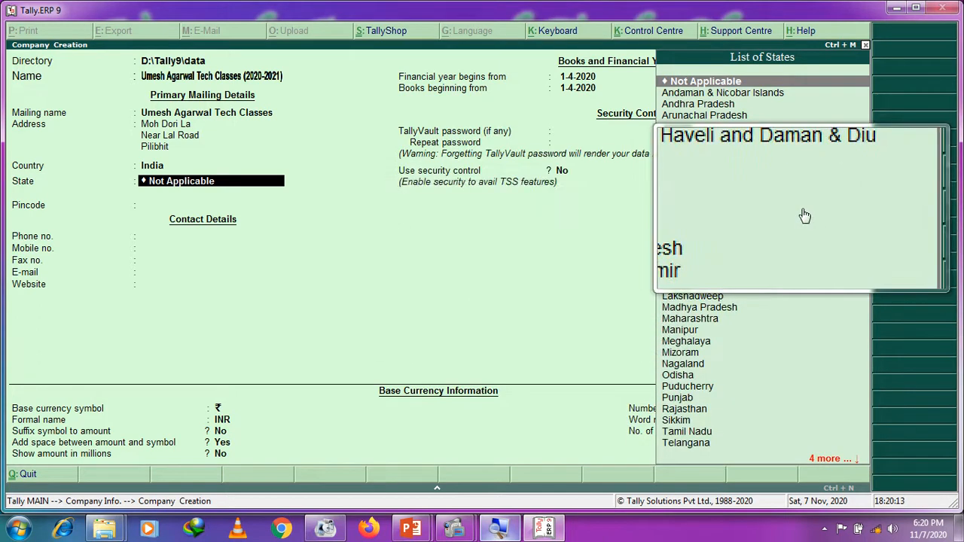
pyautogui.write('U')
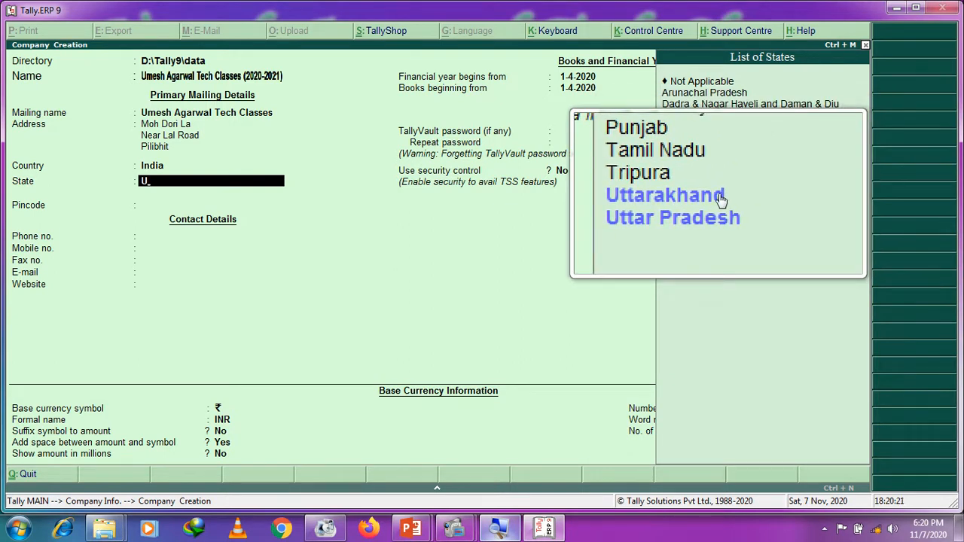
pyautogui.press('Down')
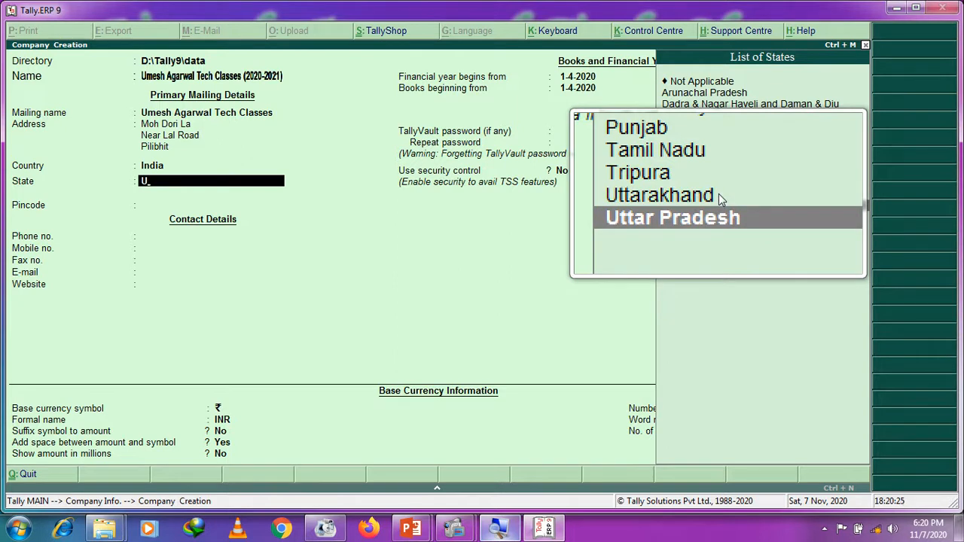
pyautogui.press('Return')
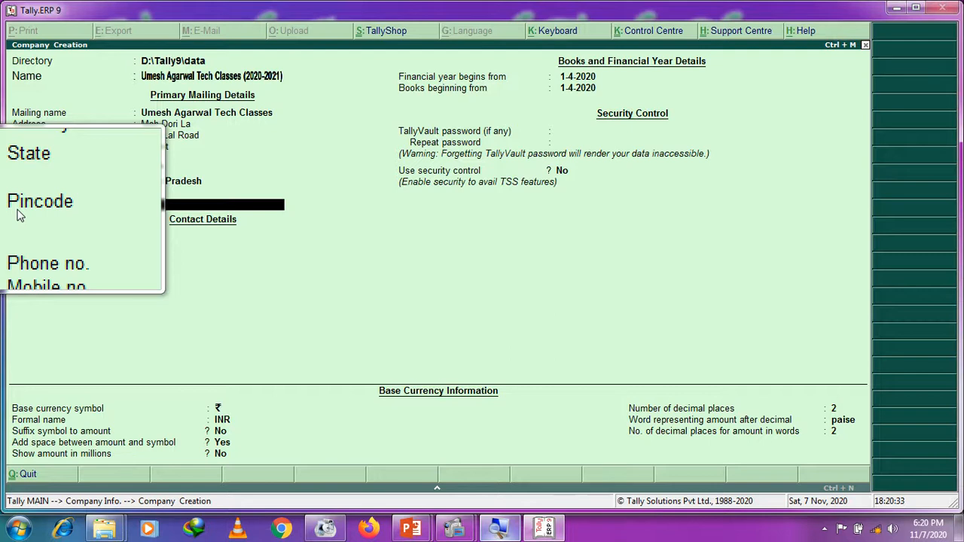
# Step: Fill in the company's pincode and leave the contact details empty
pyautogui.write('262001')
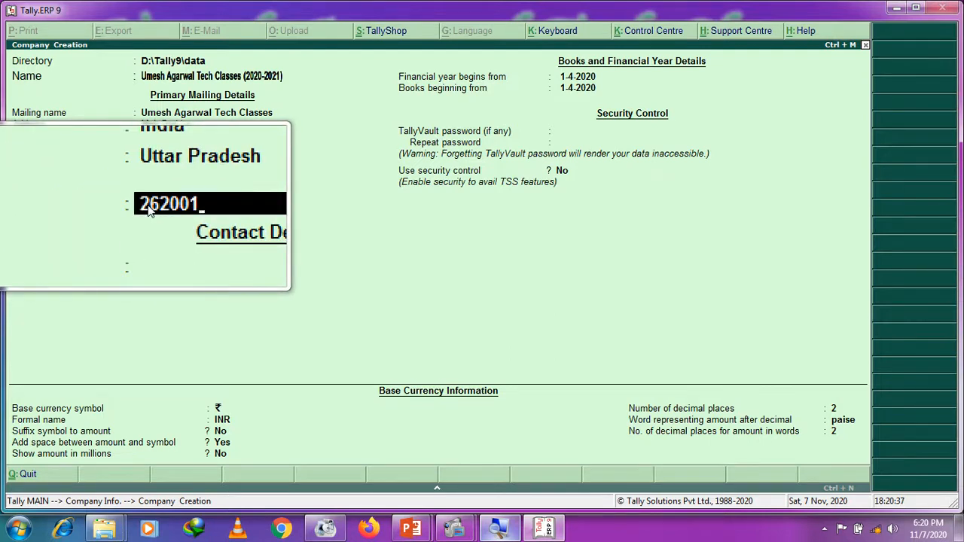
pyautogui.press('Return')
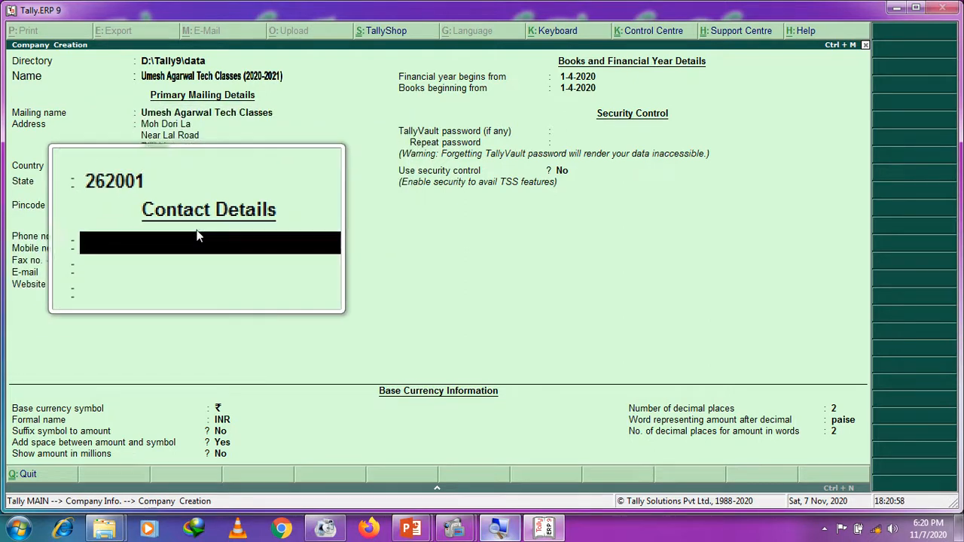
pyautogui.press('Return')
pyautogui.press('Return')
pyautogui.press('Return')
pyautogui.press('Return')
pyautogui.press('Return')
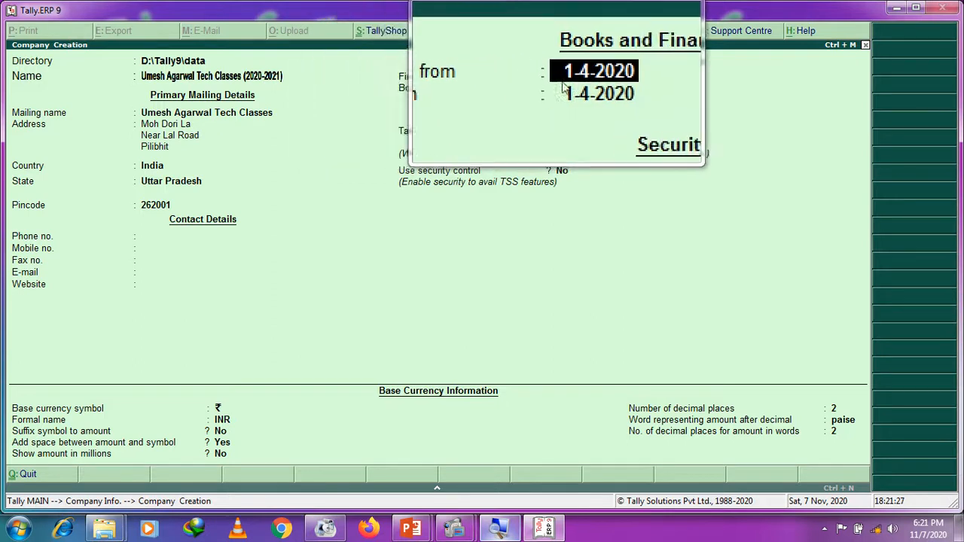
# Step: Set the financial year to begin from 1-4-2020
pyautogui.write('1')
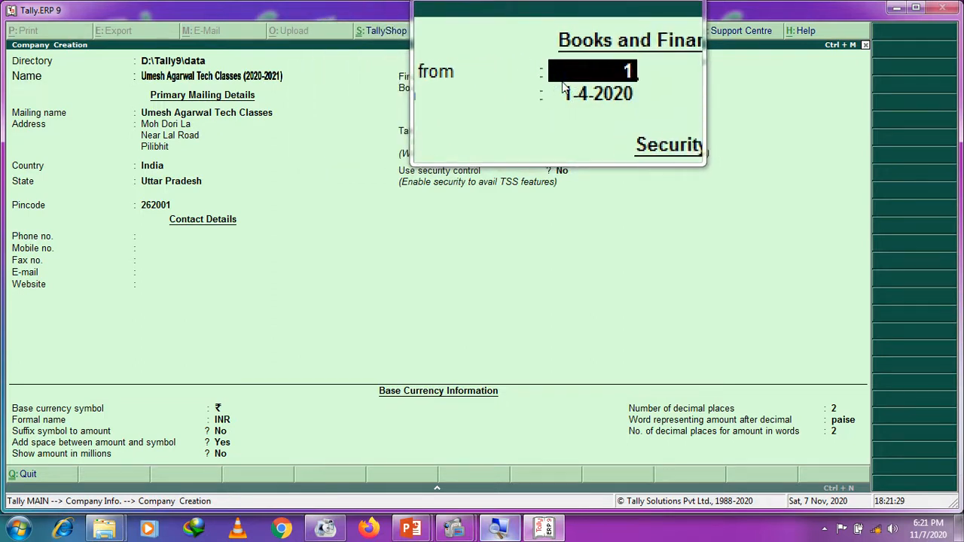
pyautogui.write('-4-2020')
pyautogui.press('Return')
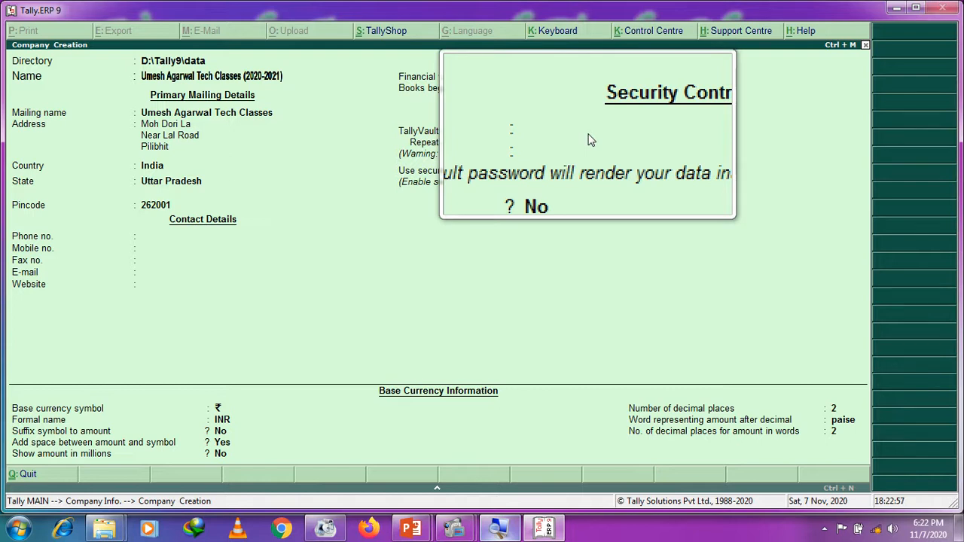
pyautogui.press('Return')
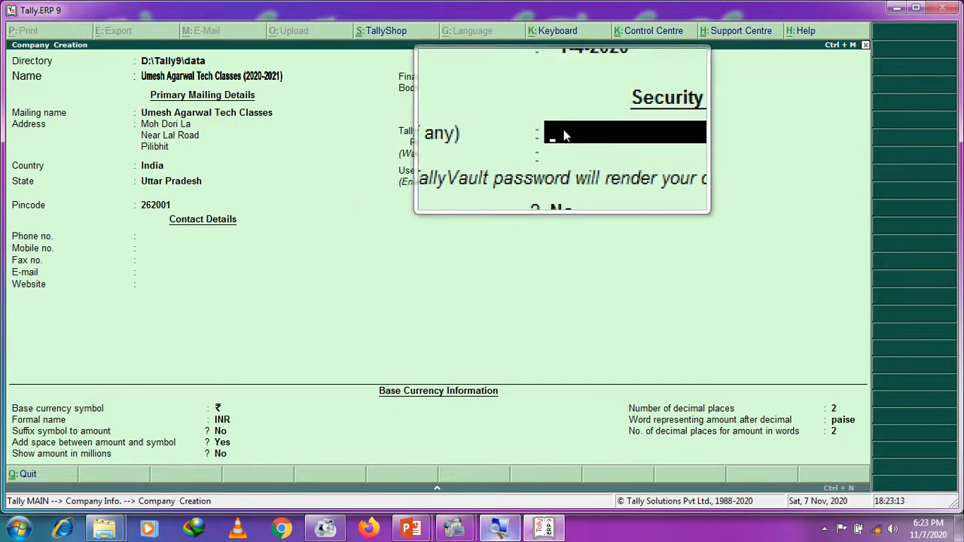
pyautogui.press('Return')
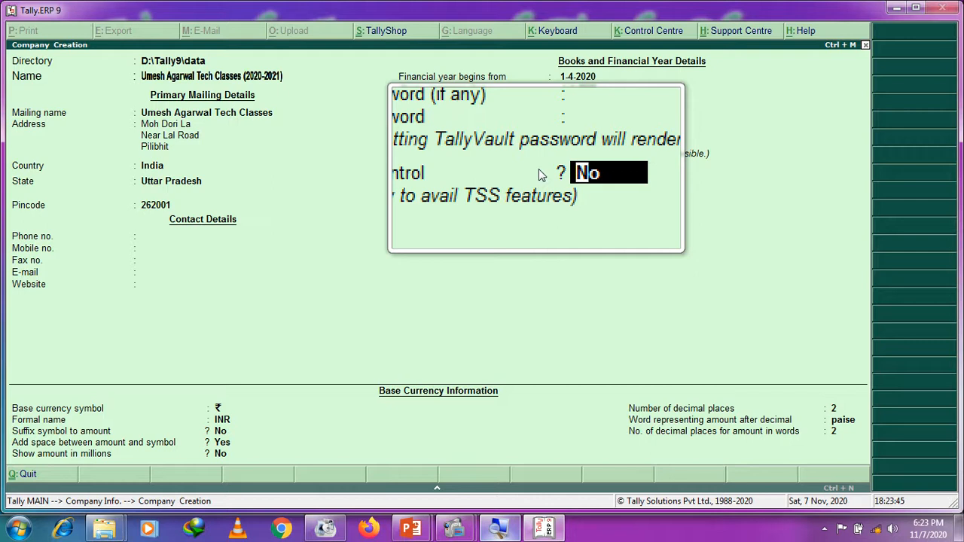
# Step: Set security control to Yes with an administrator name and a password entered twice
pyautogui.press('Return')
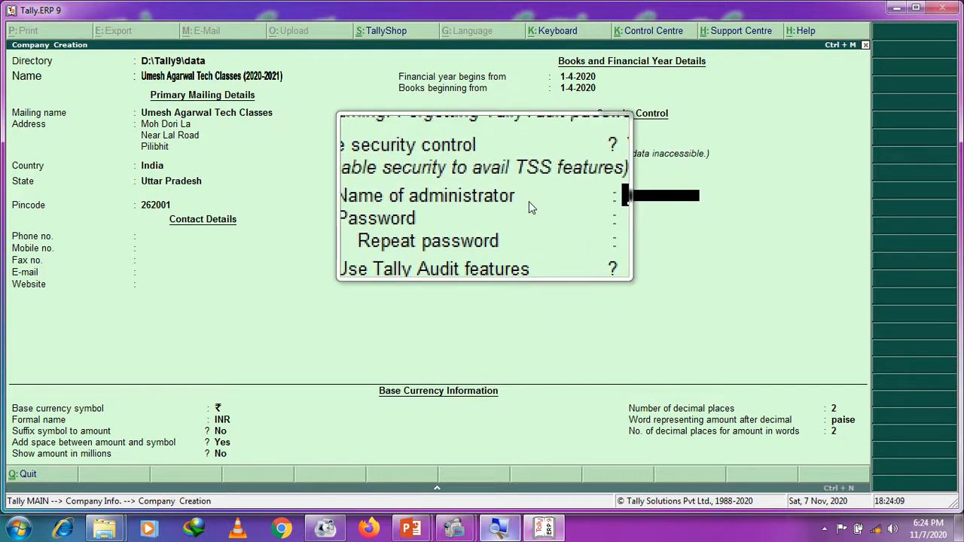
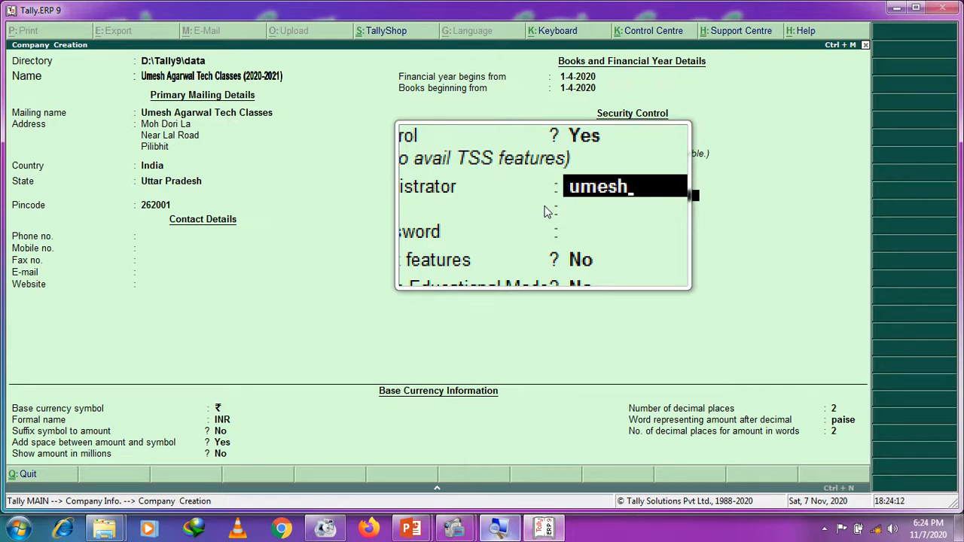
pyautogui.press('Return')
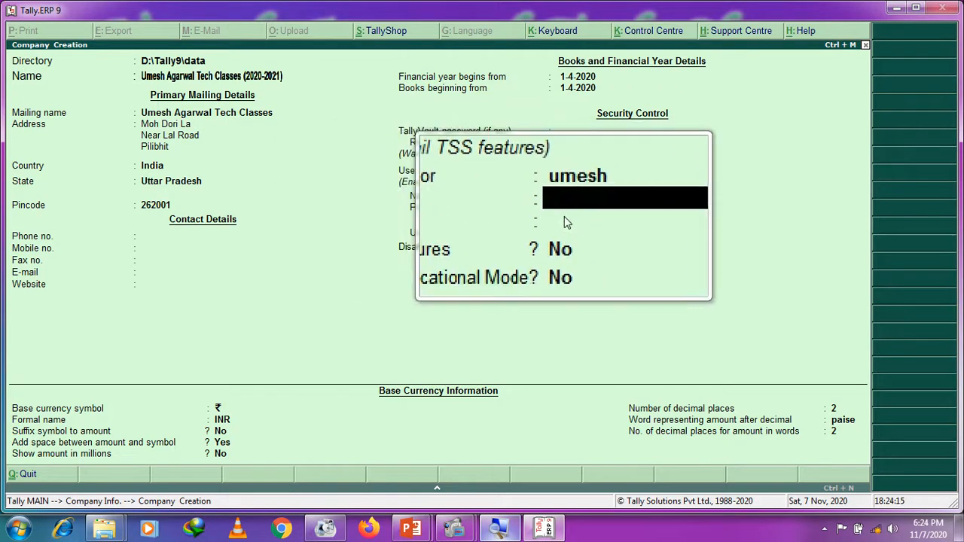
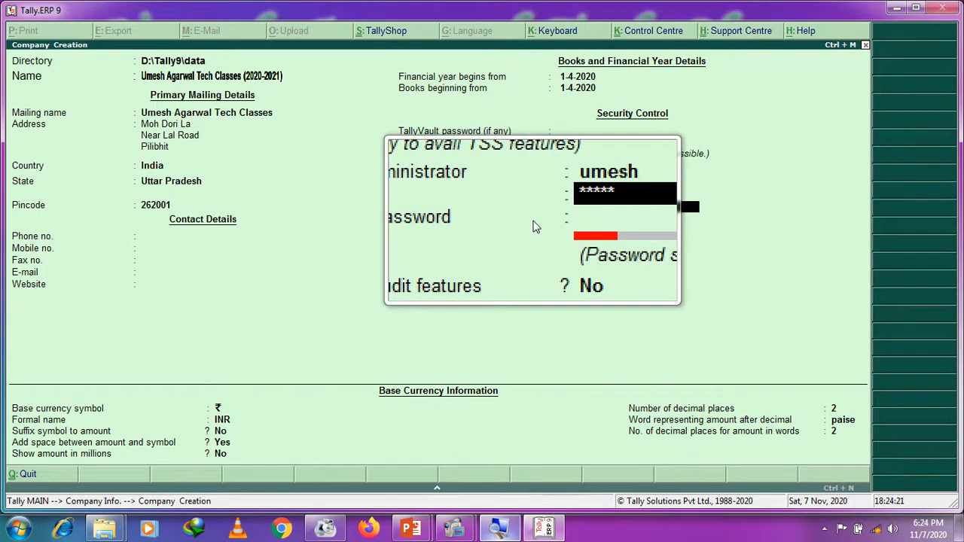
pyautogui.press('Return')
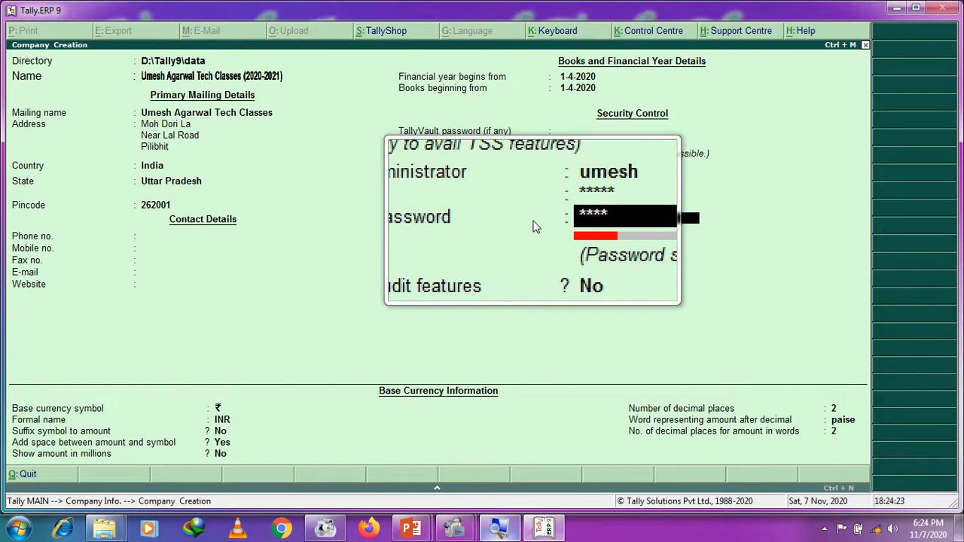
pyautogui.press('Return')
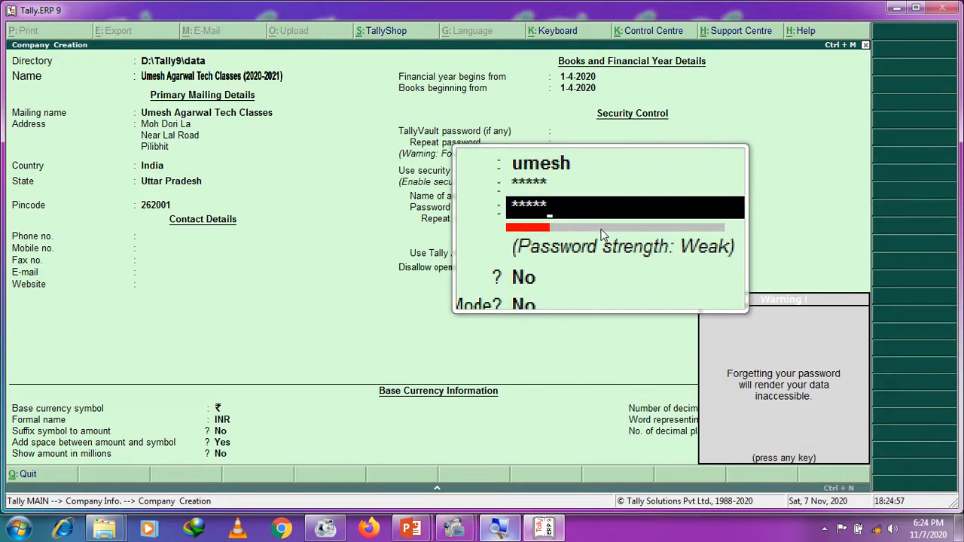
# Step: Dismiss the password warning and keep Tally Audit and Educational Mode set to No
pyautogui.press('Return')
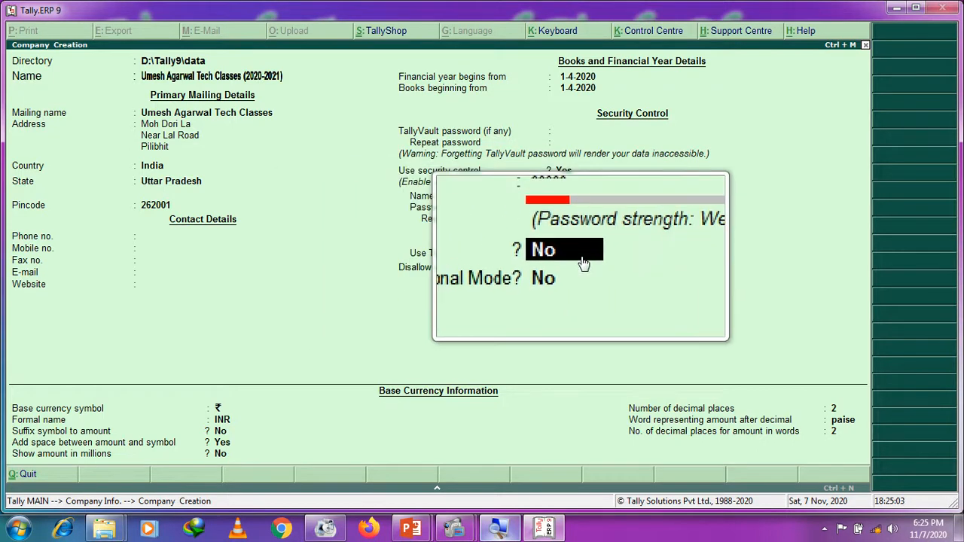
pyautogui.press('Return')
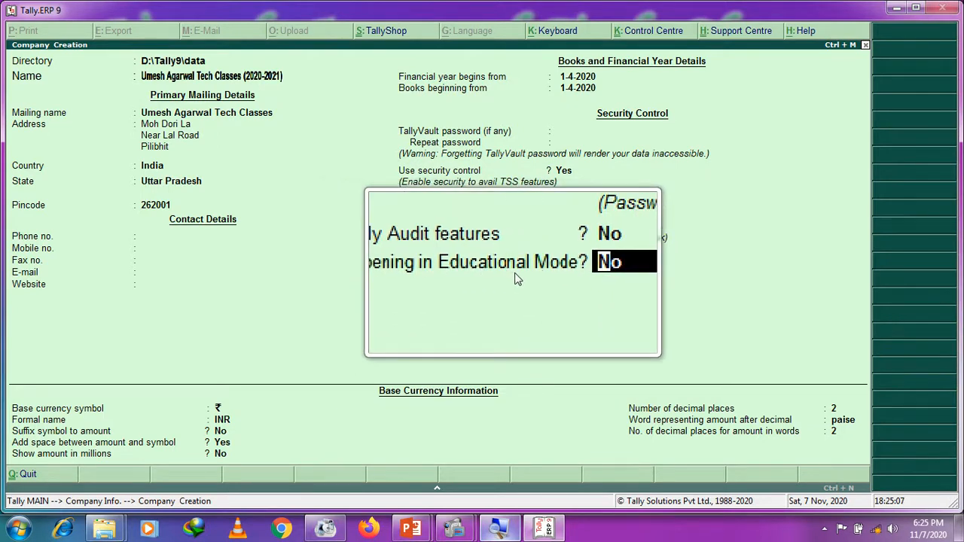
pyautogui.press('Return')
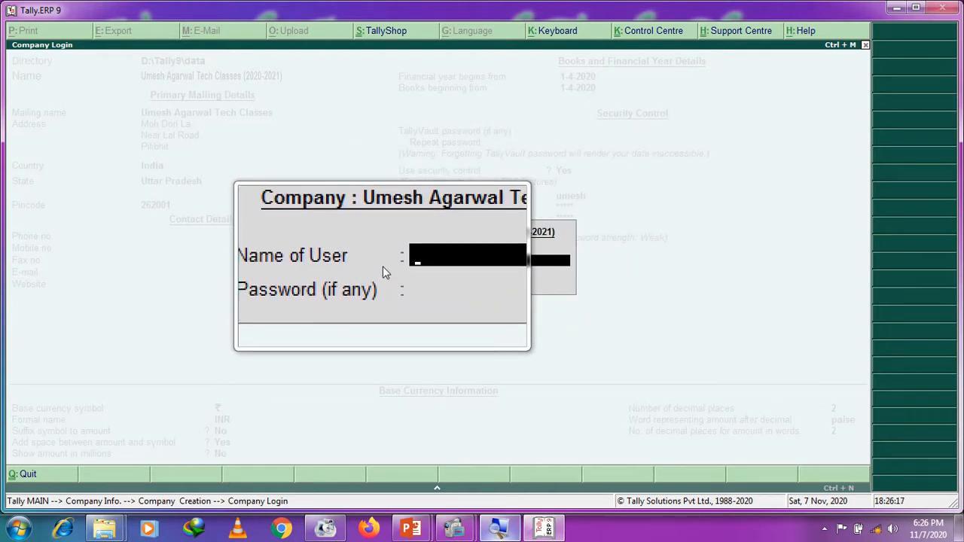
# Step: Log in to the company with the administrator user name and password
pyautogui.write('umesh')
pyautogui.press('Return')
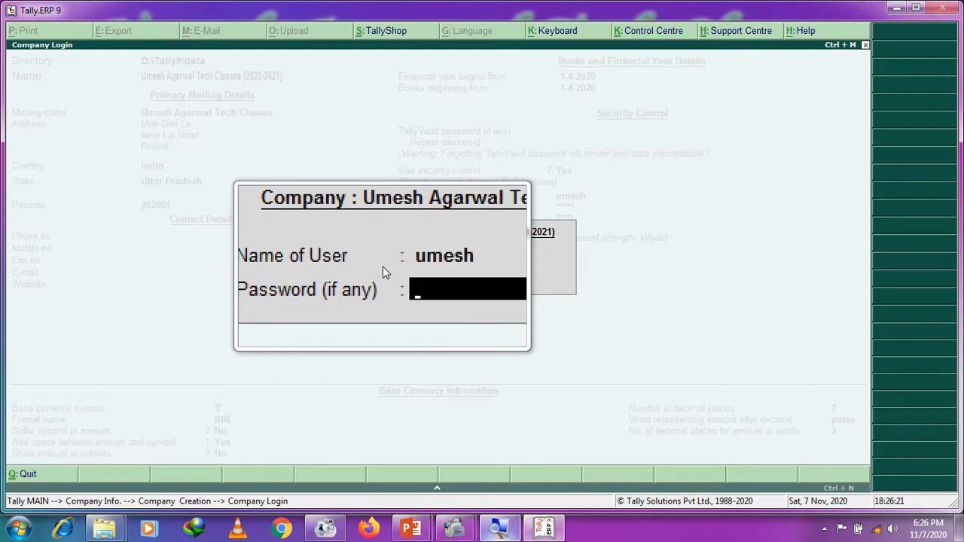
pyautogui.write('*****')
pyautogui.press('Return')
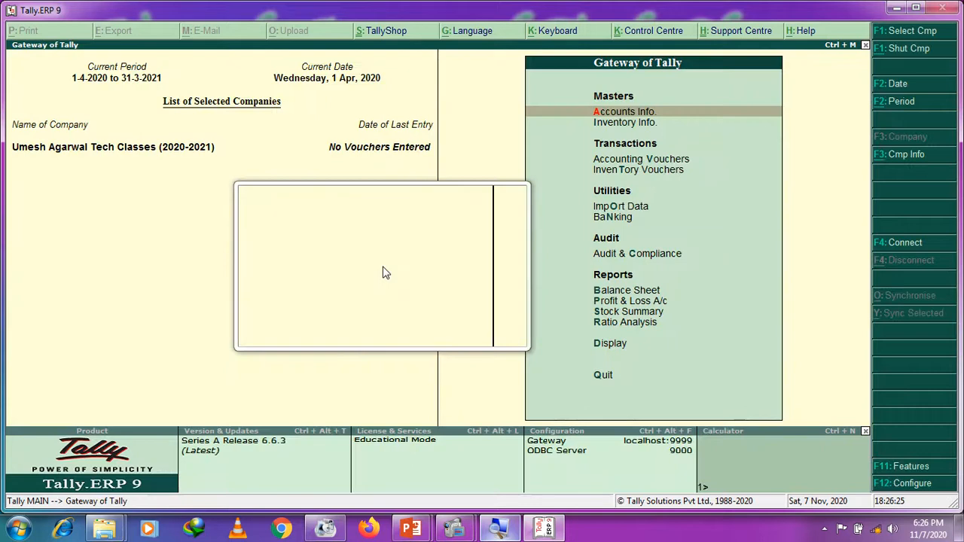